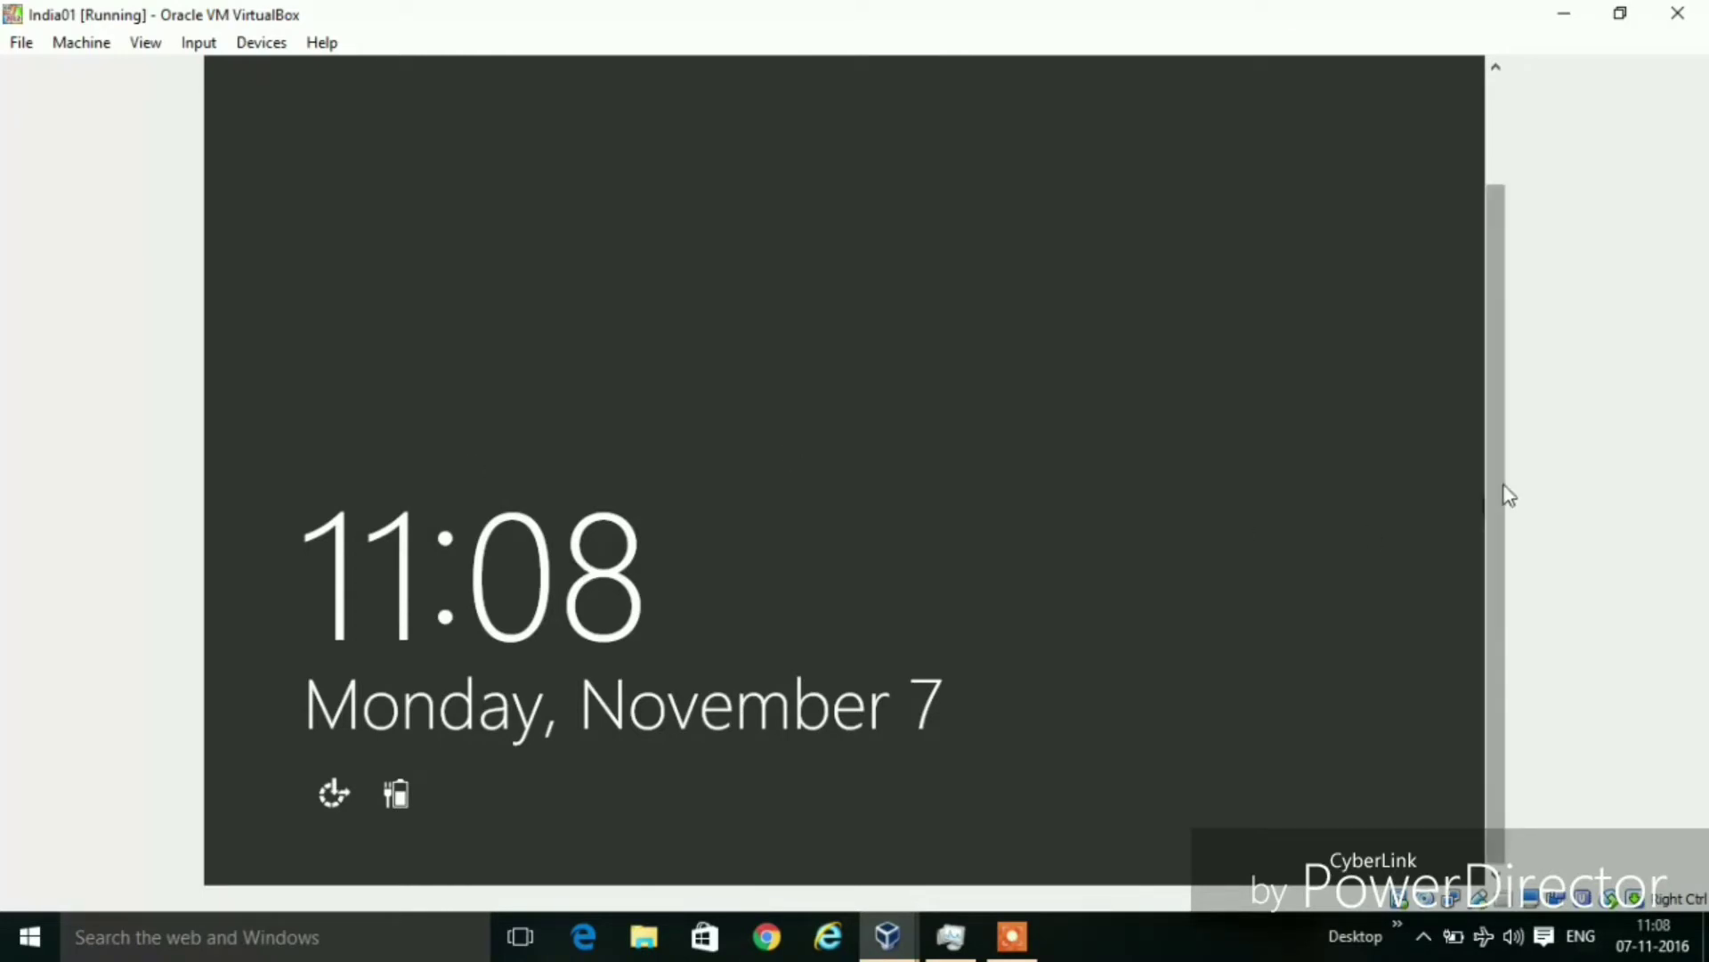
# Send Ctrl-Alt-Del to the Windows Server VM from VirtualBox's Input > Keyboard menu
pyautogui.moveTo(1502, 499); pyautogui.dragTo(1496, 366)
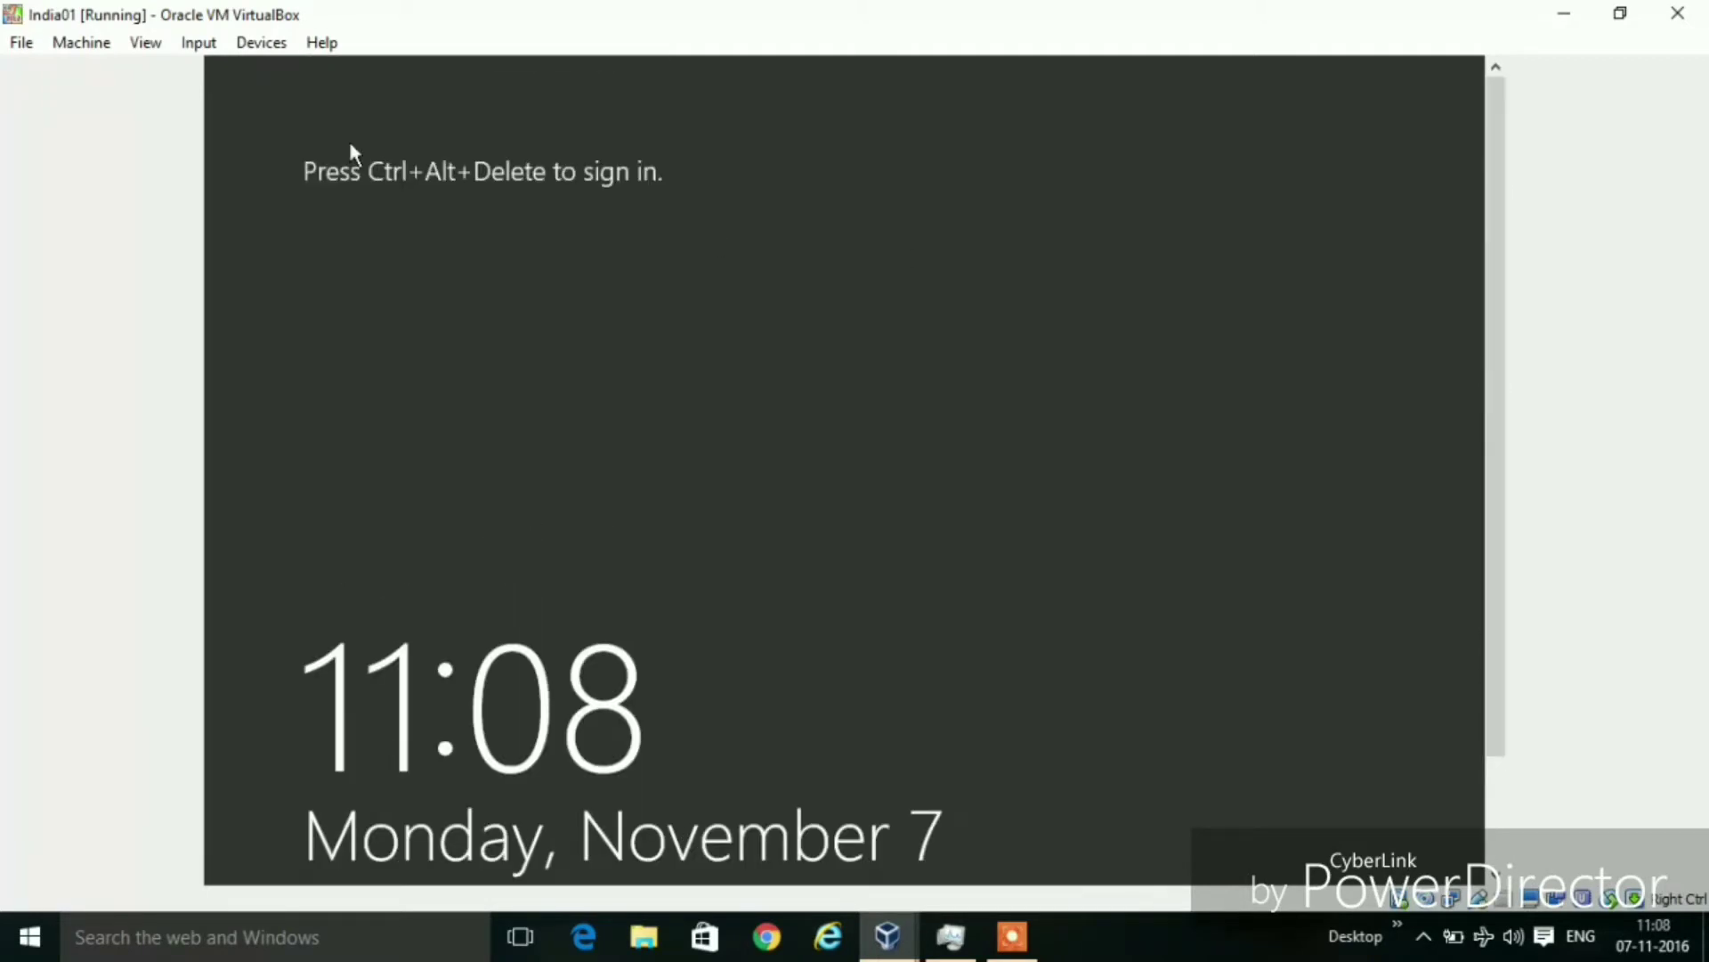
pyautogui.click(208, 47)
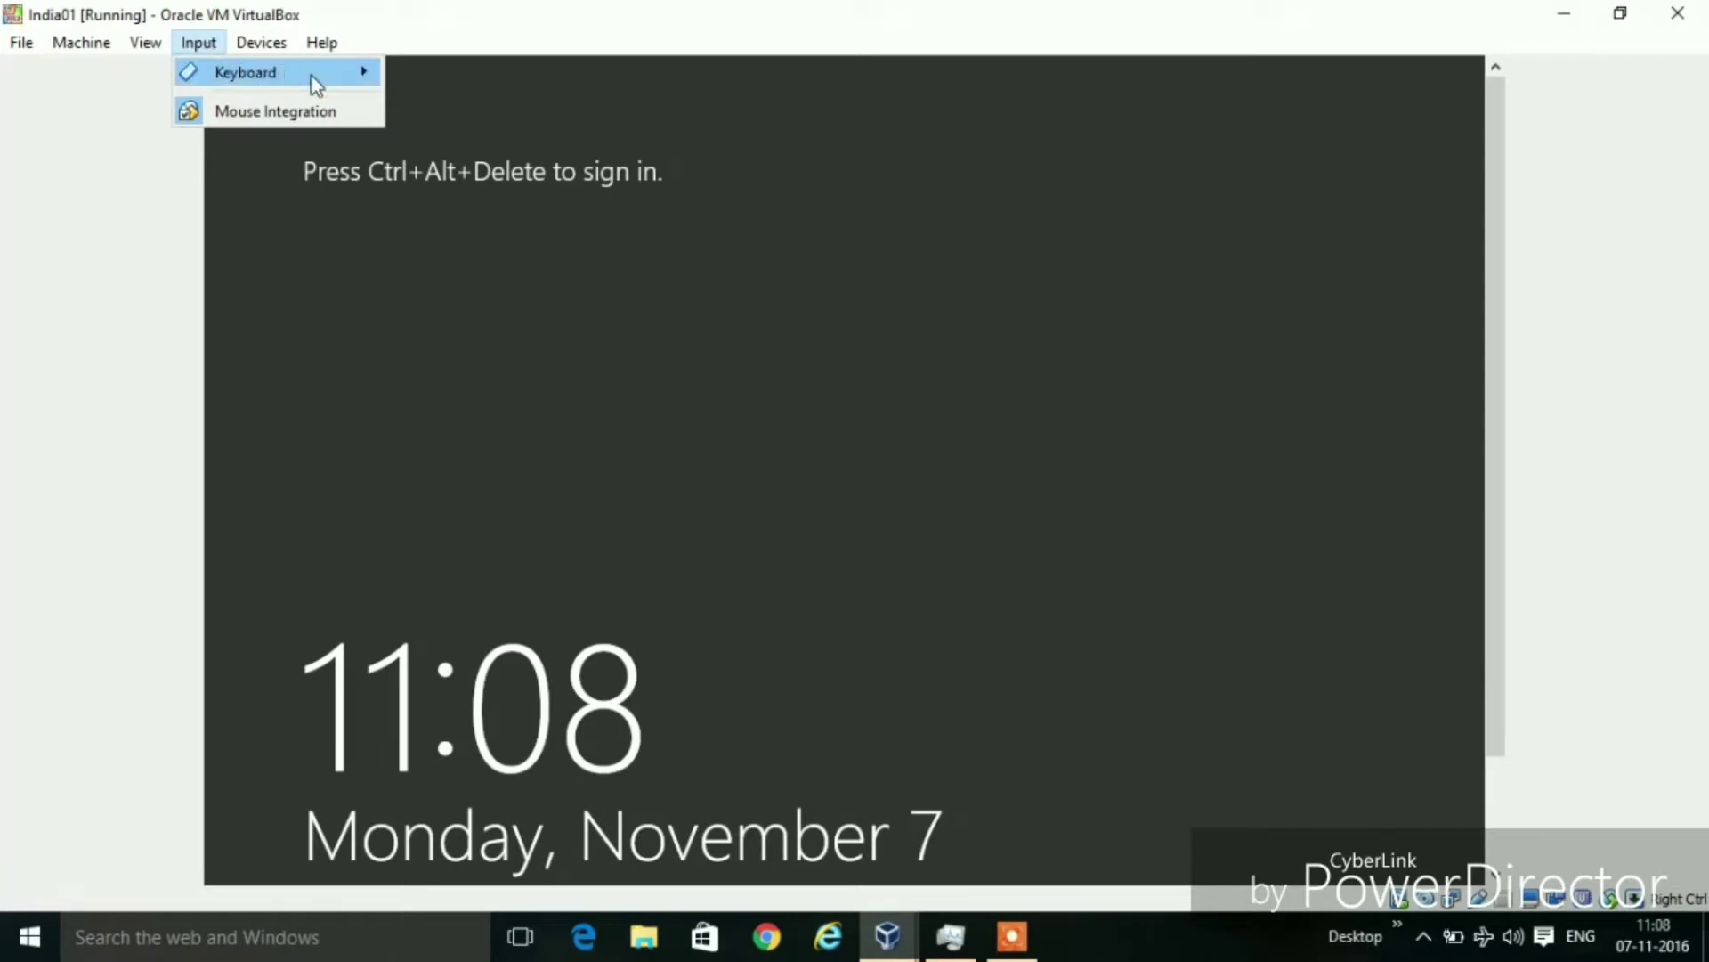
pyautogui.moveTo(311, 77)
pyautogui.click(435, 120)
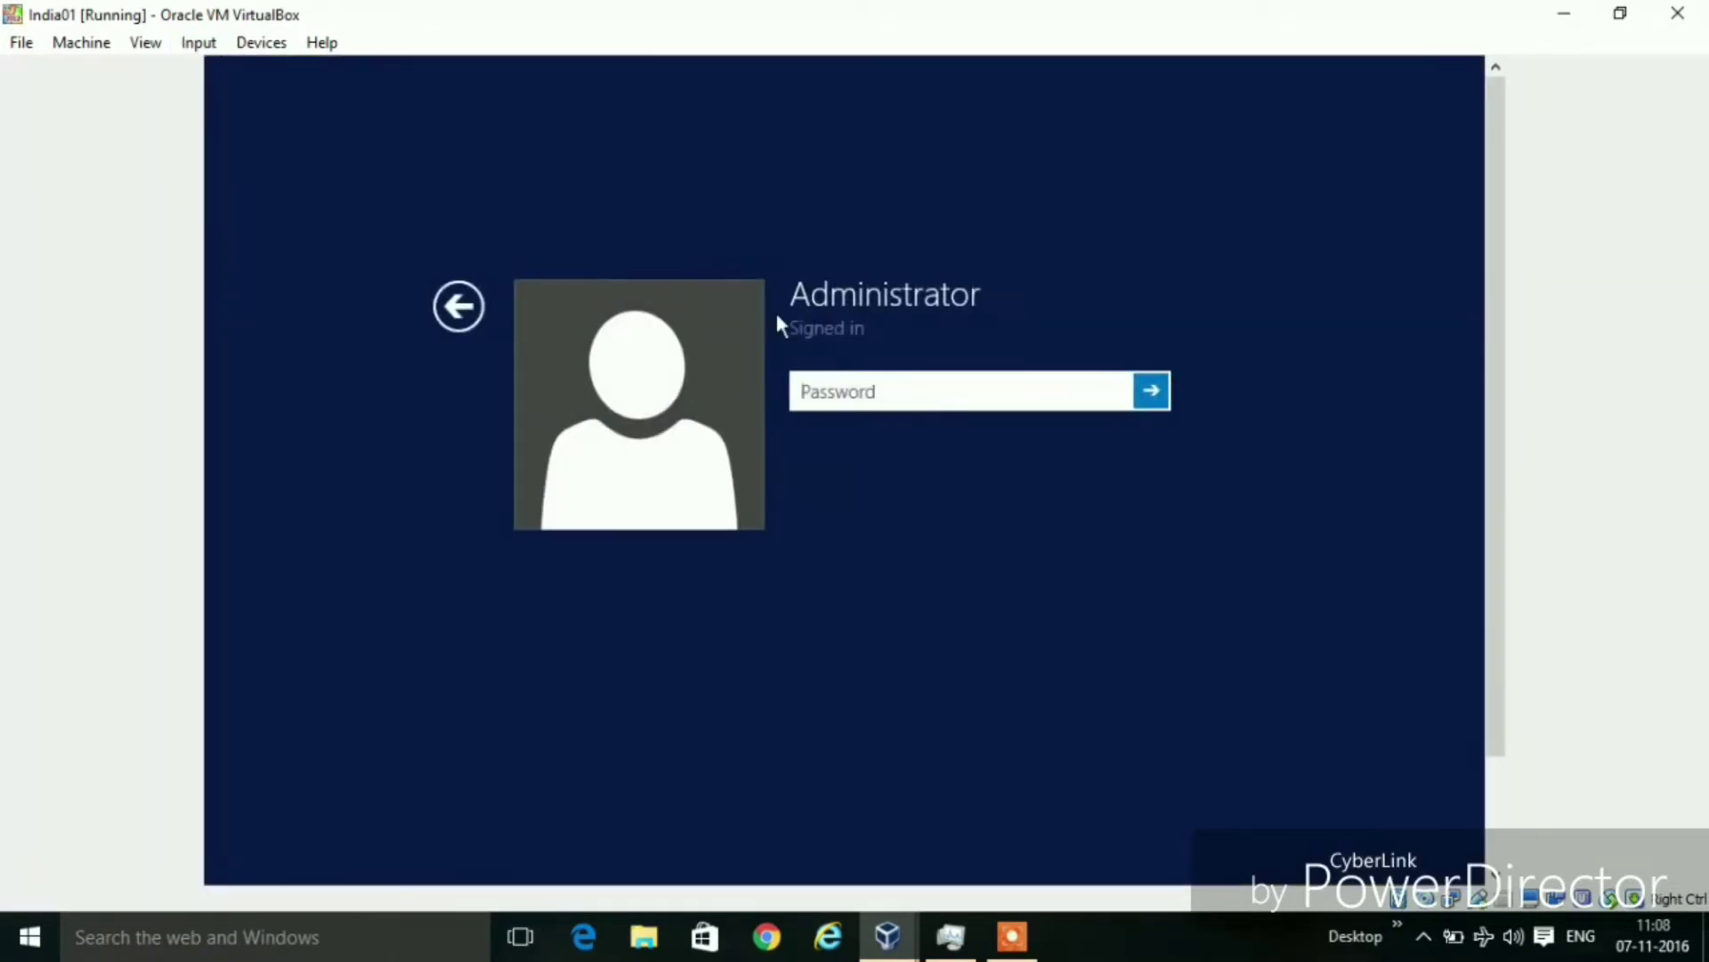
# Sign in as Administrator with the account password, with Caps Lock turned off
pyautogui.click(854, 398)
pyautogui.write('P')
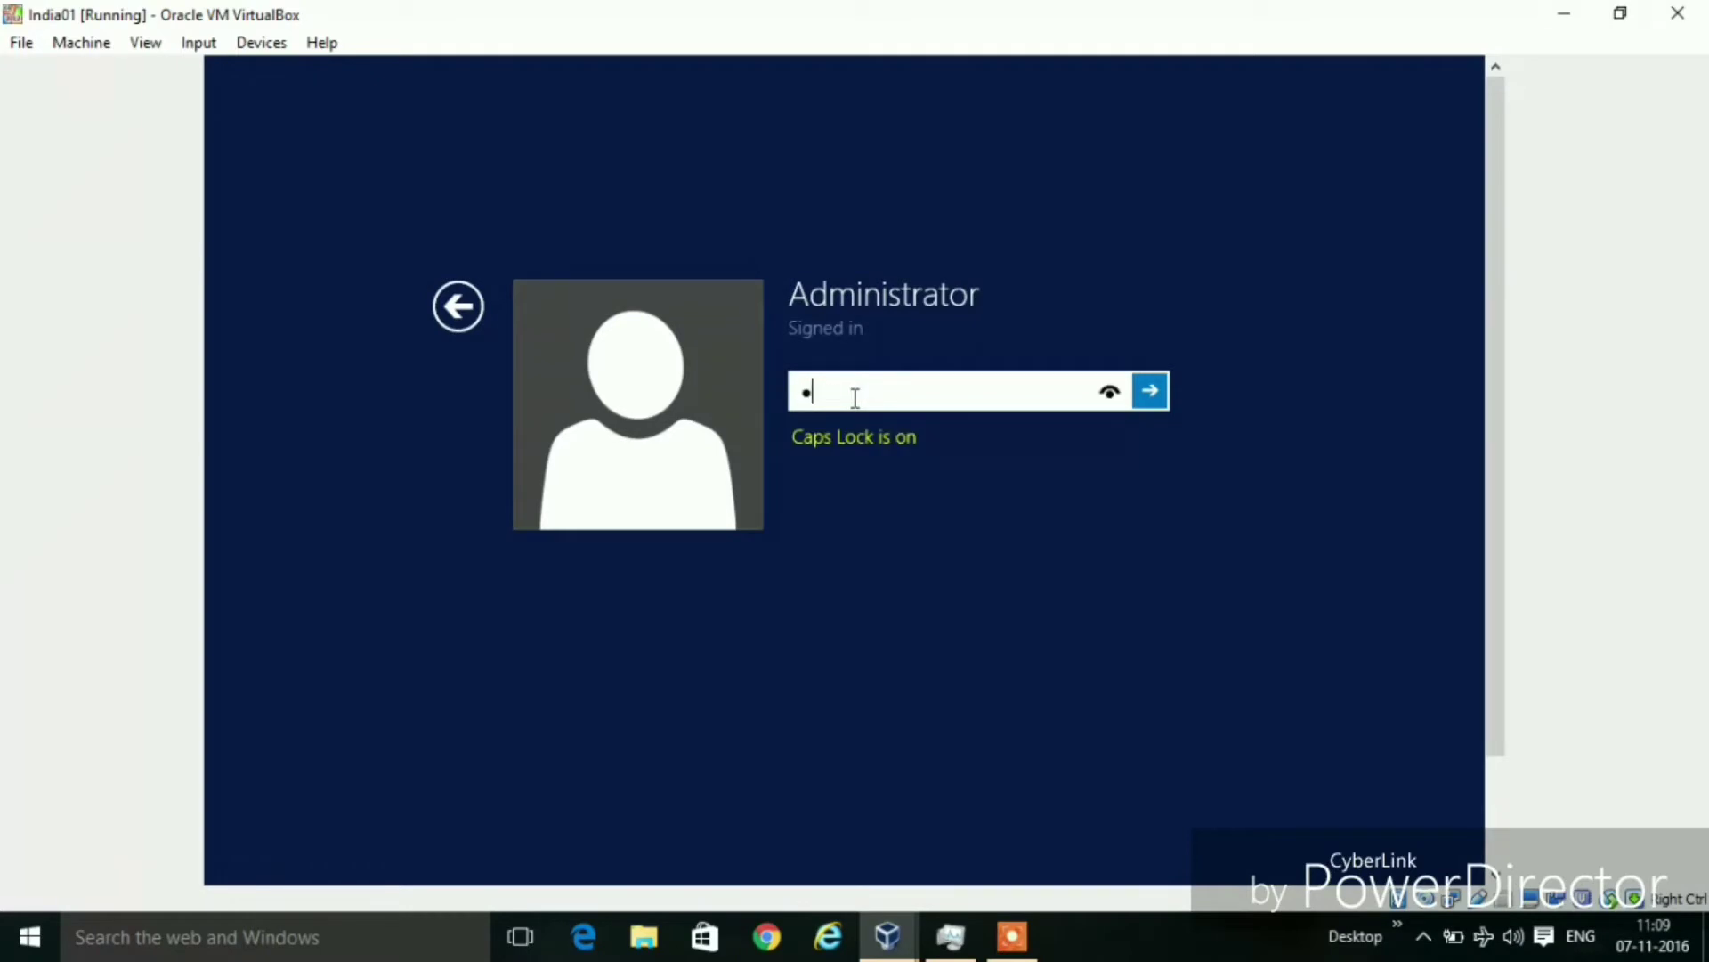
pyautogui.press('capslock')
pyautogui.write('@ssw0')
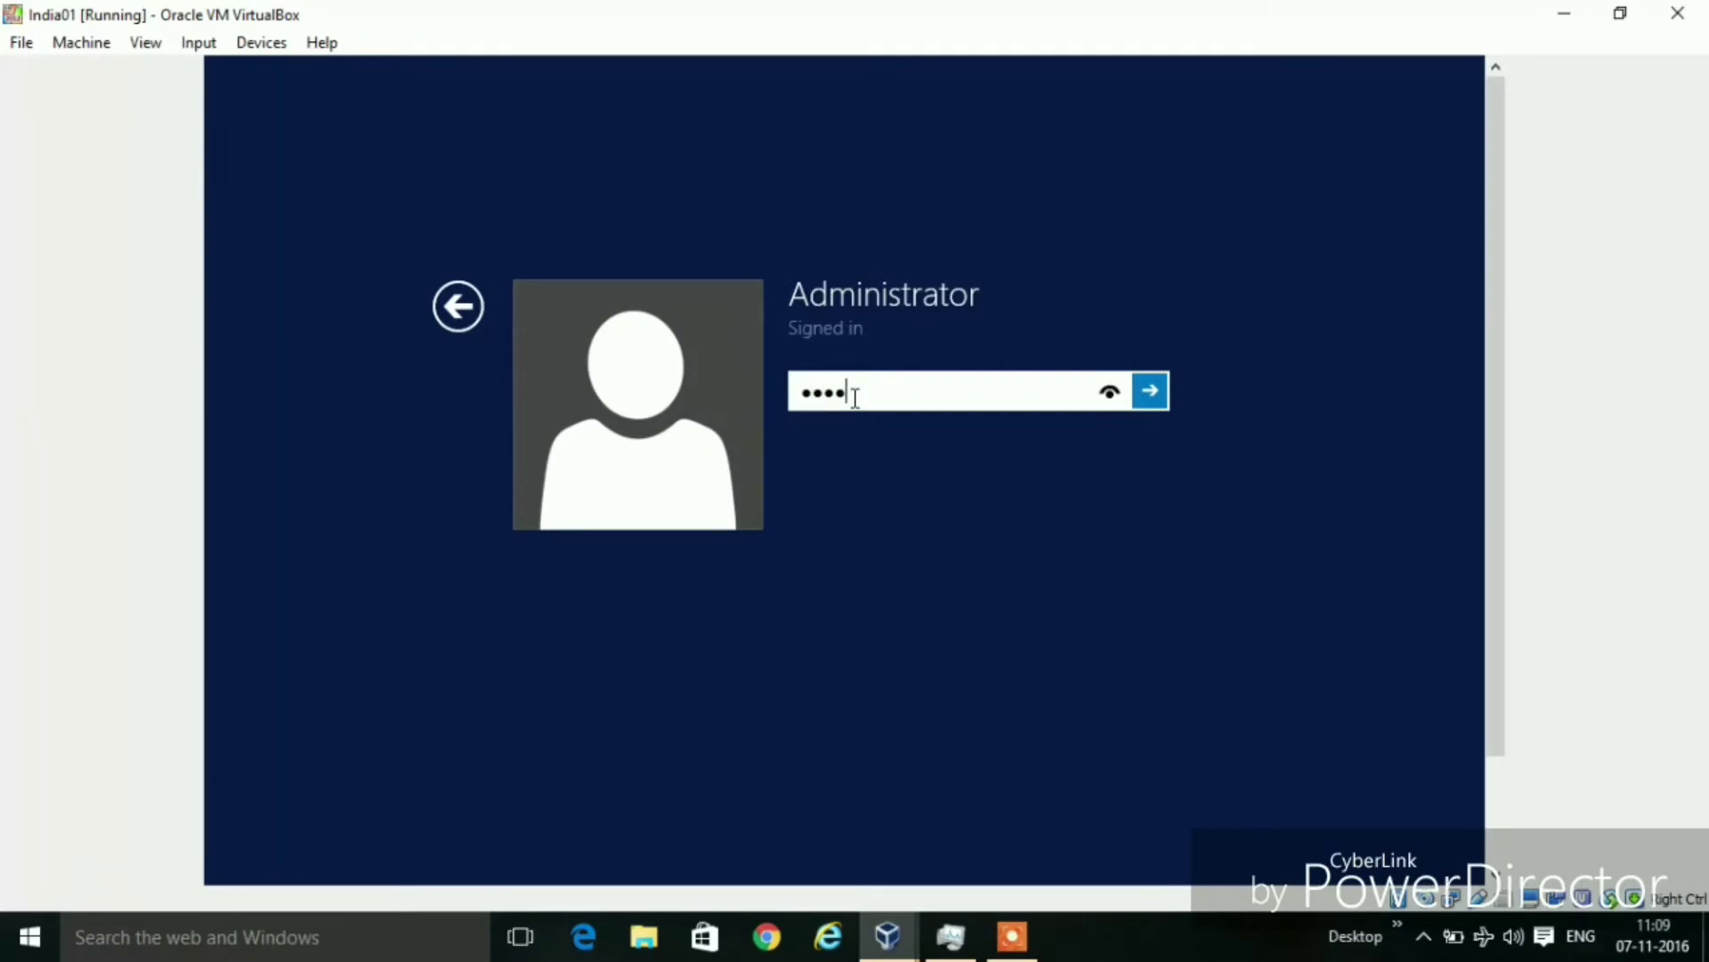
pyautogui.write('rd123456')
pyautogui.press('Return')
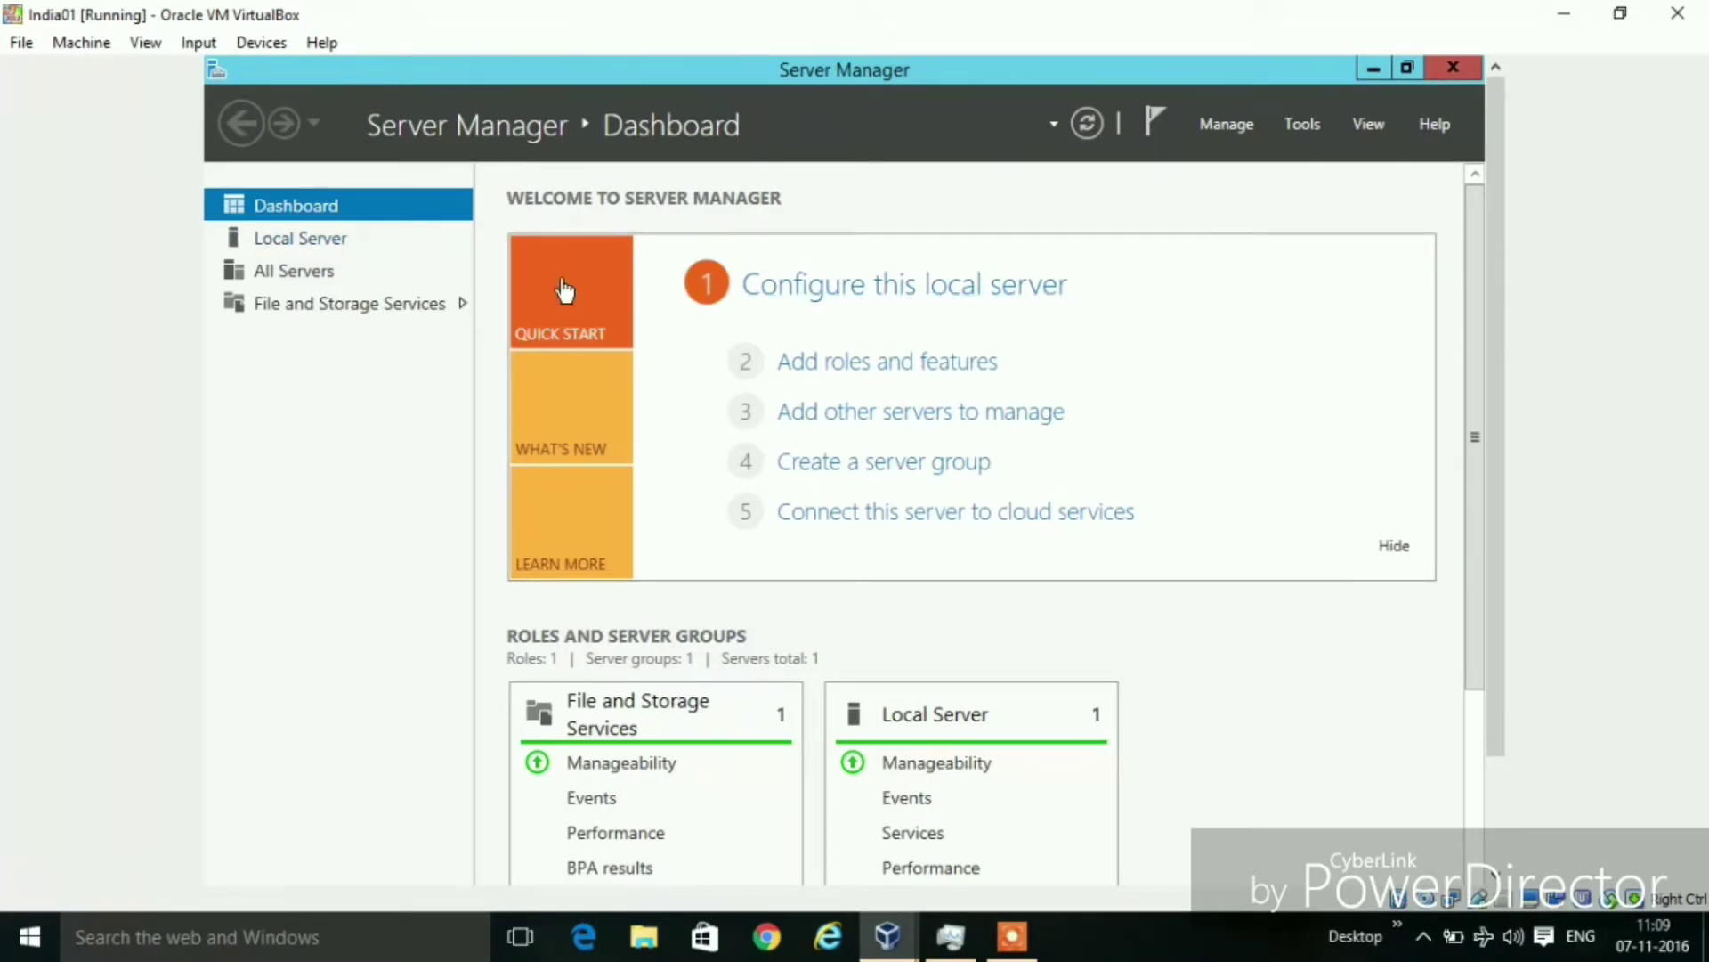
# Choose 'Configure this local server' on the Dashboard to show India02's Local Server properties
pyautogui.click(820, 294)
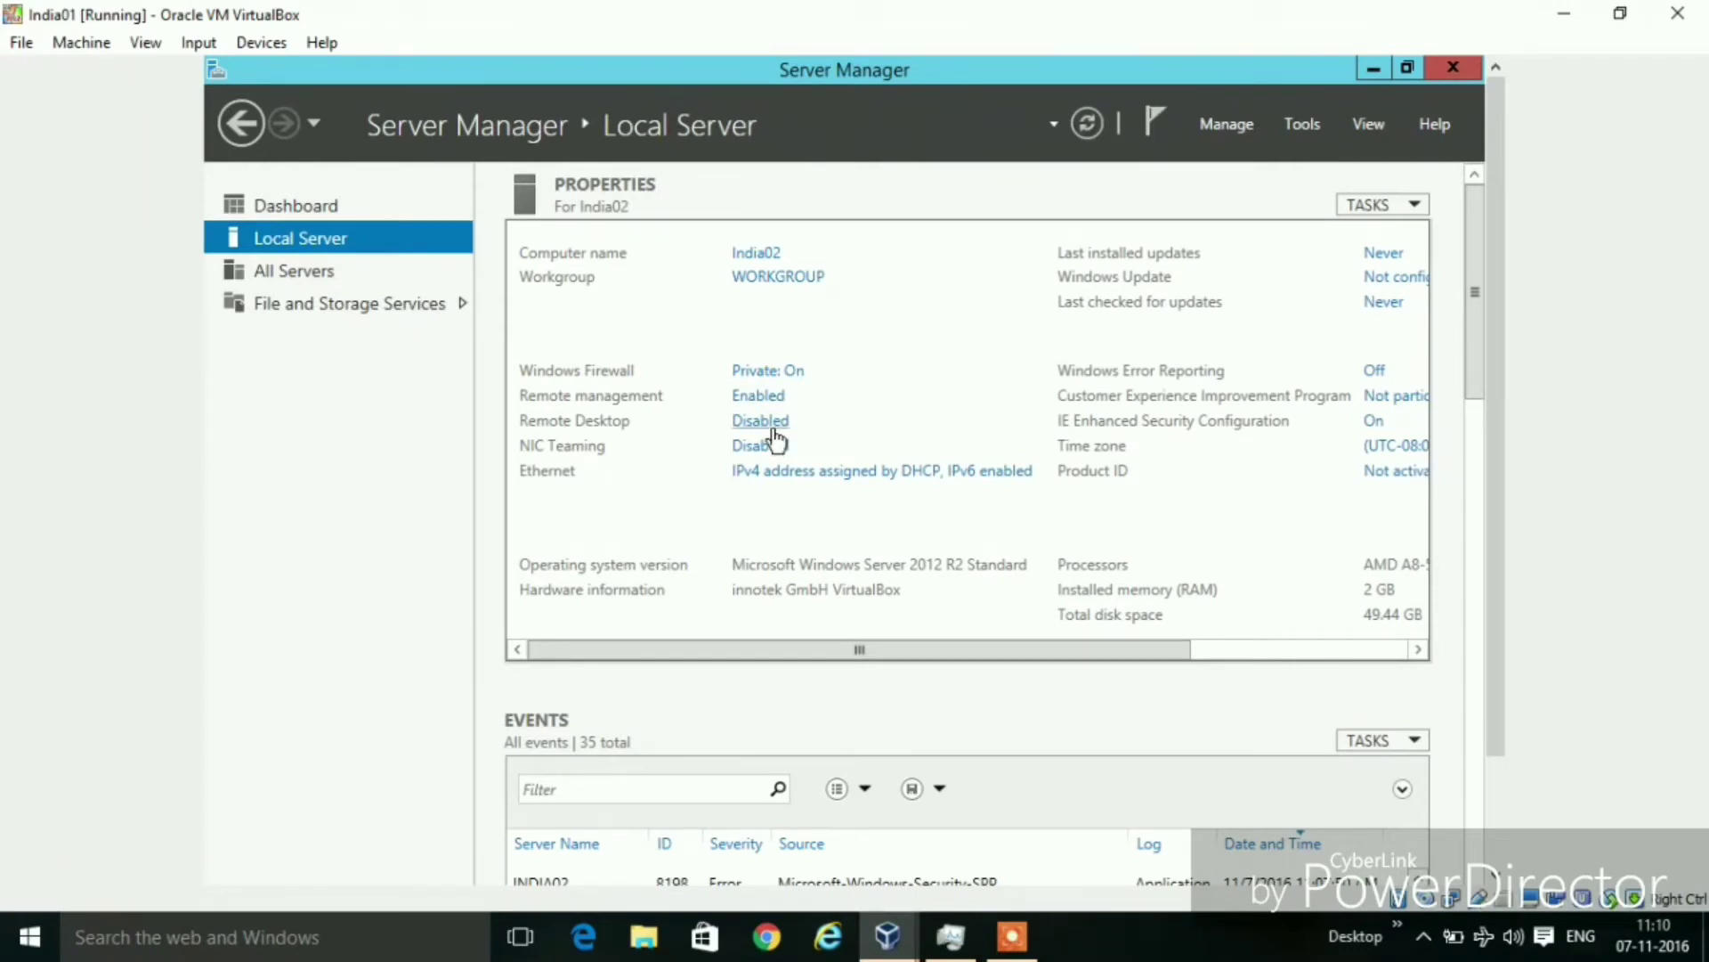
# Rename the computer India02 to India01 in System Properties and choose Restart Later
pyautogui.click(758, 258)
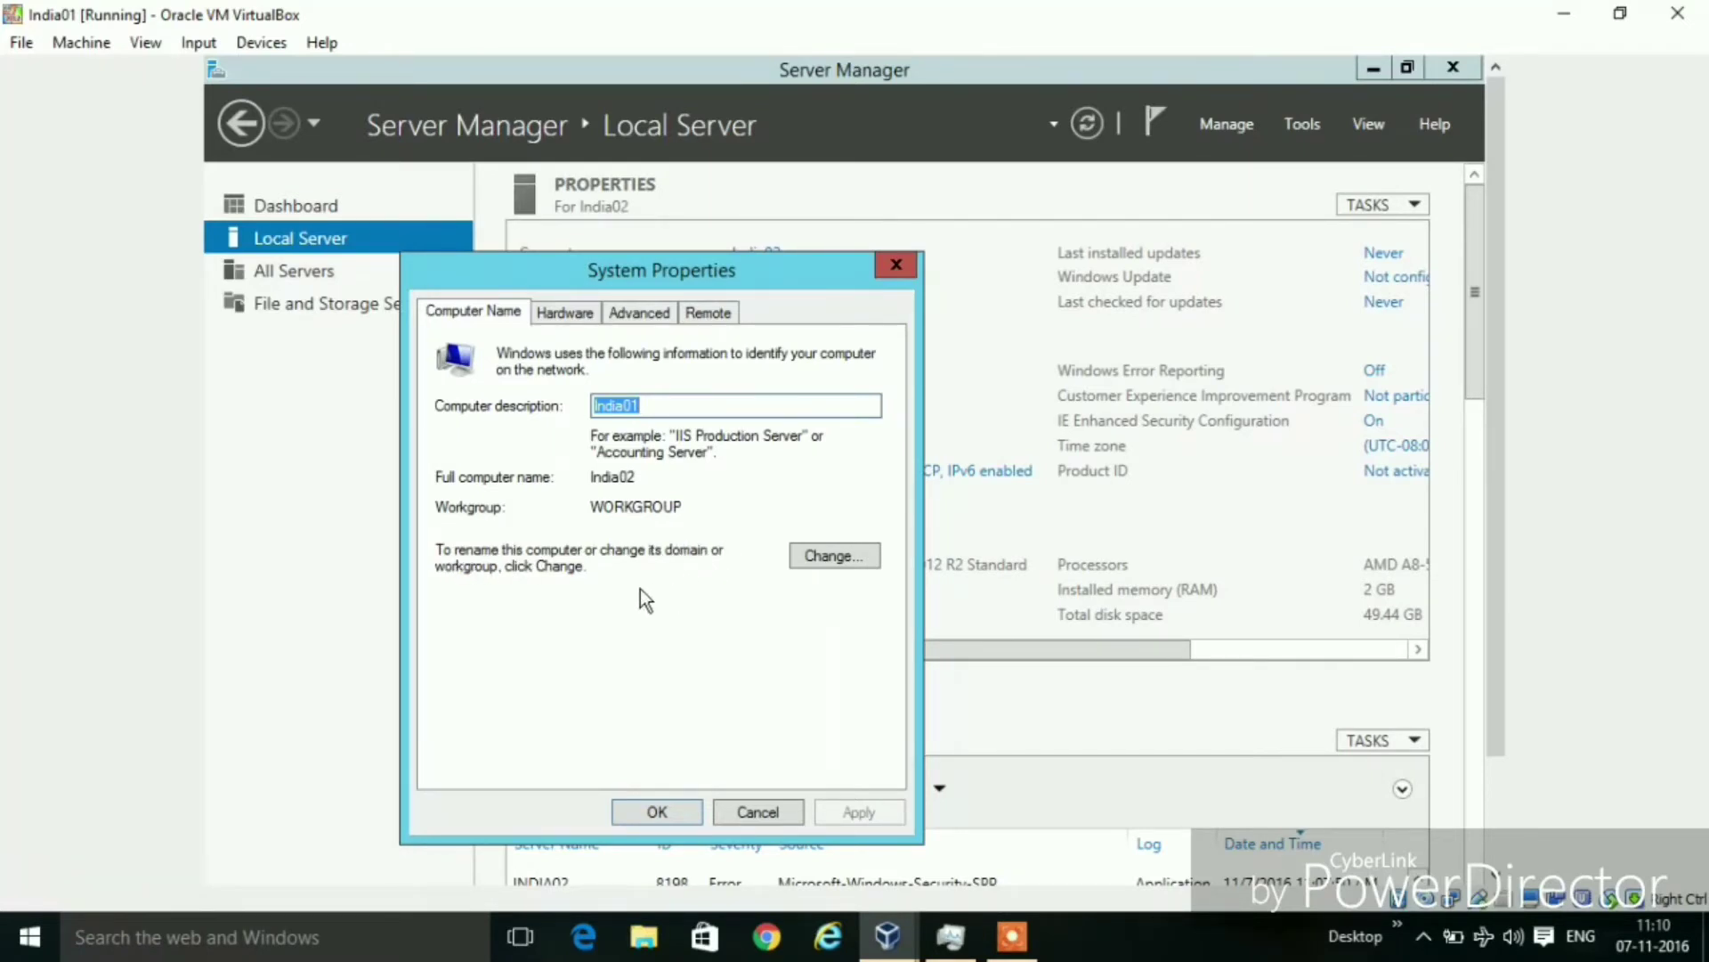
pyautogui.click(822, 556)
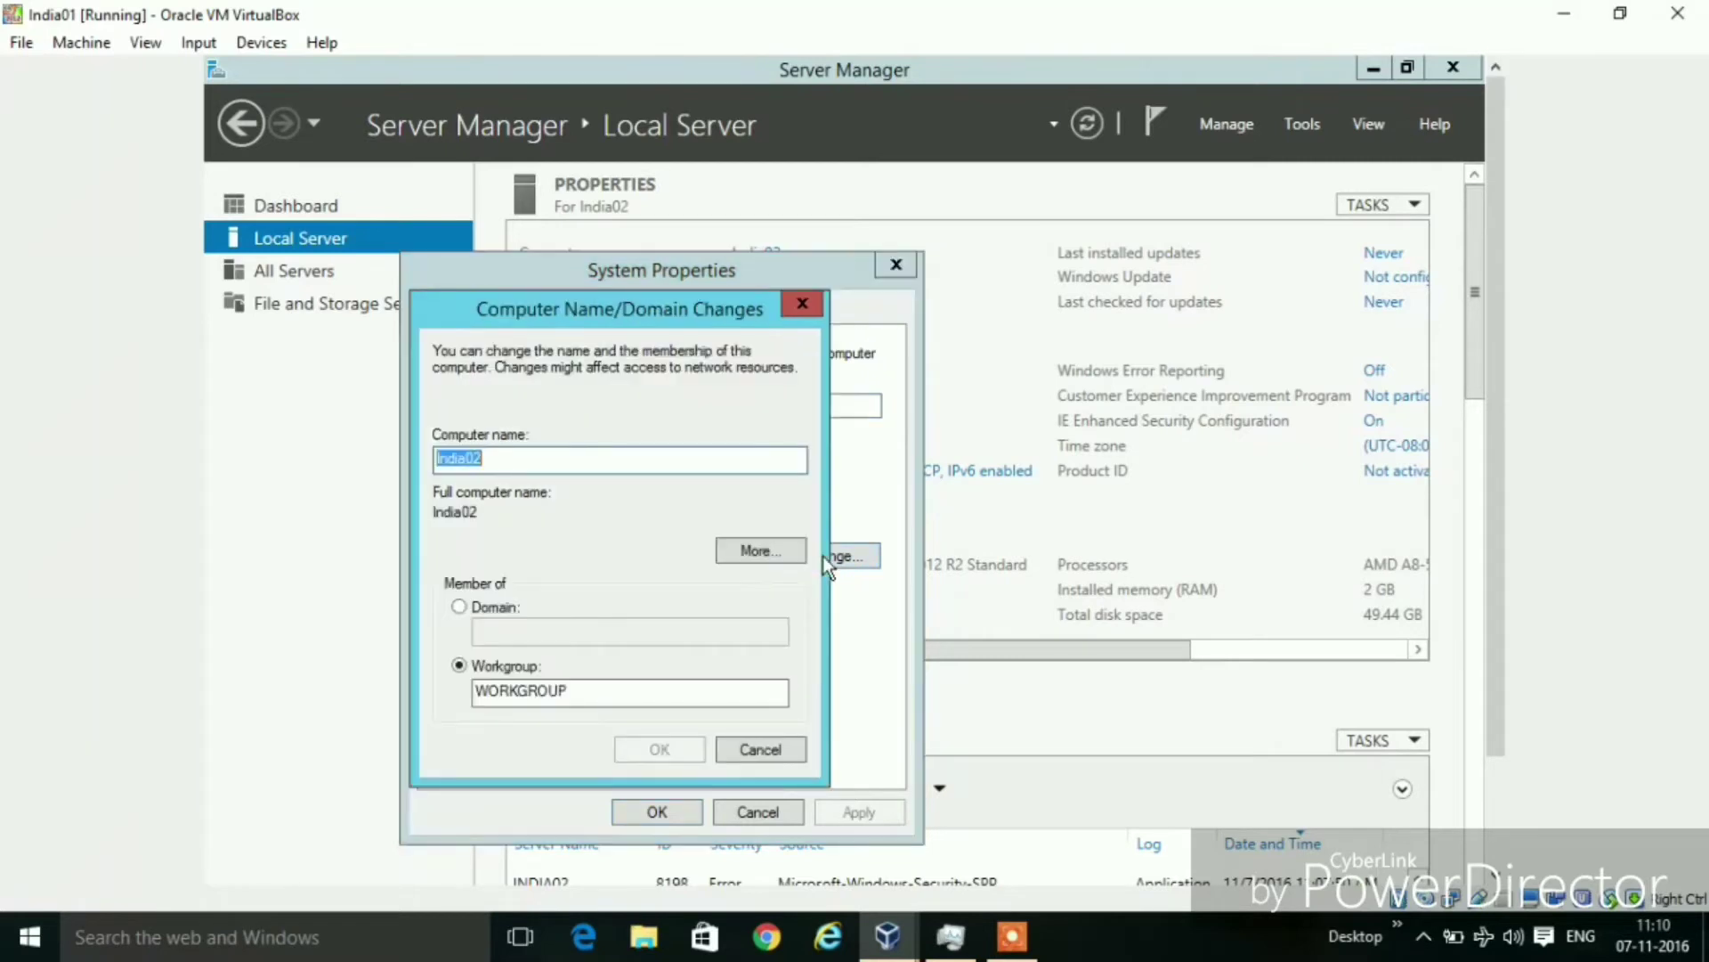
pyautogui.click(613, 461)
pyautogui.press('BackSpace')
pyautogui.write('1')
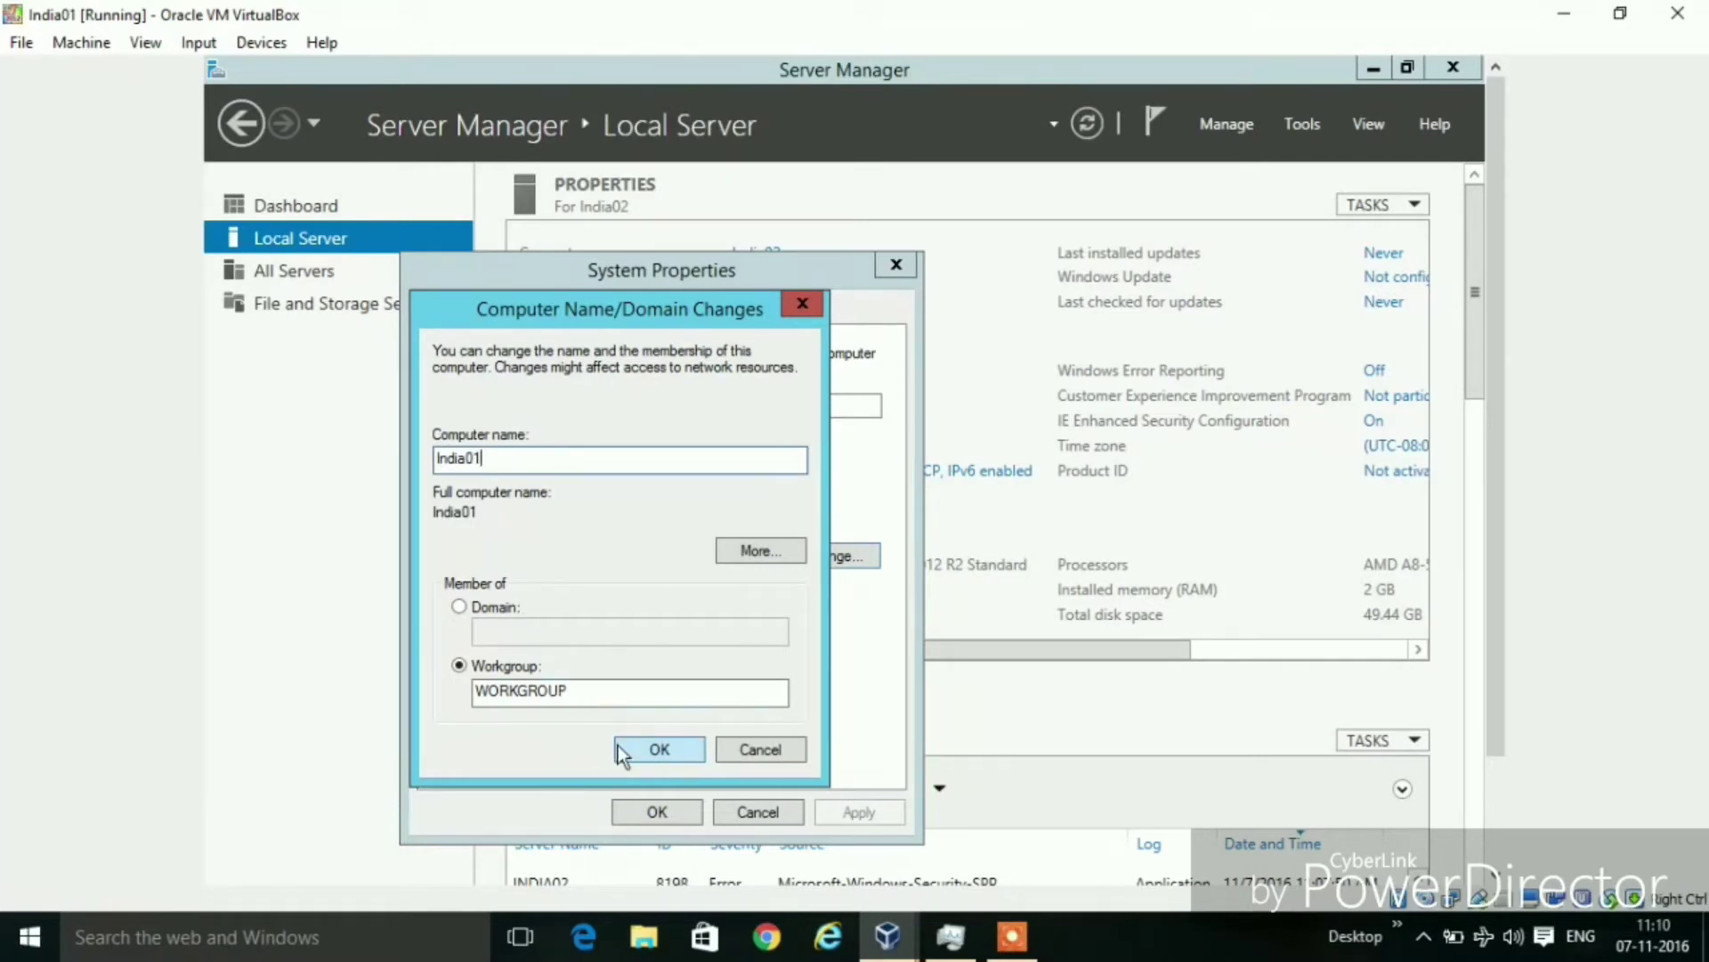
pyautogui.click(659, 751)
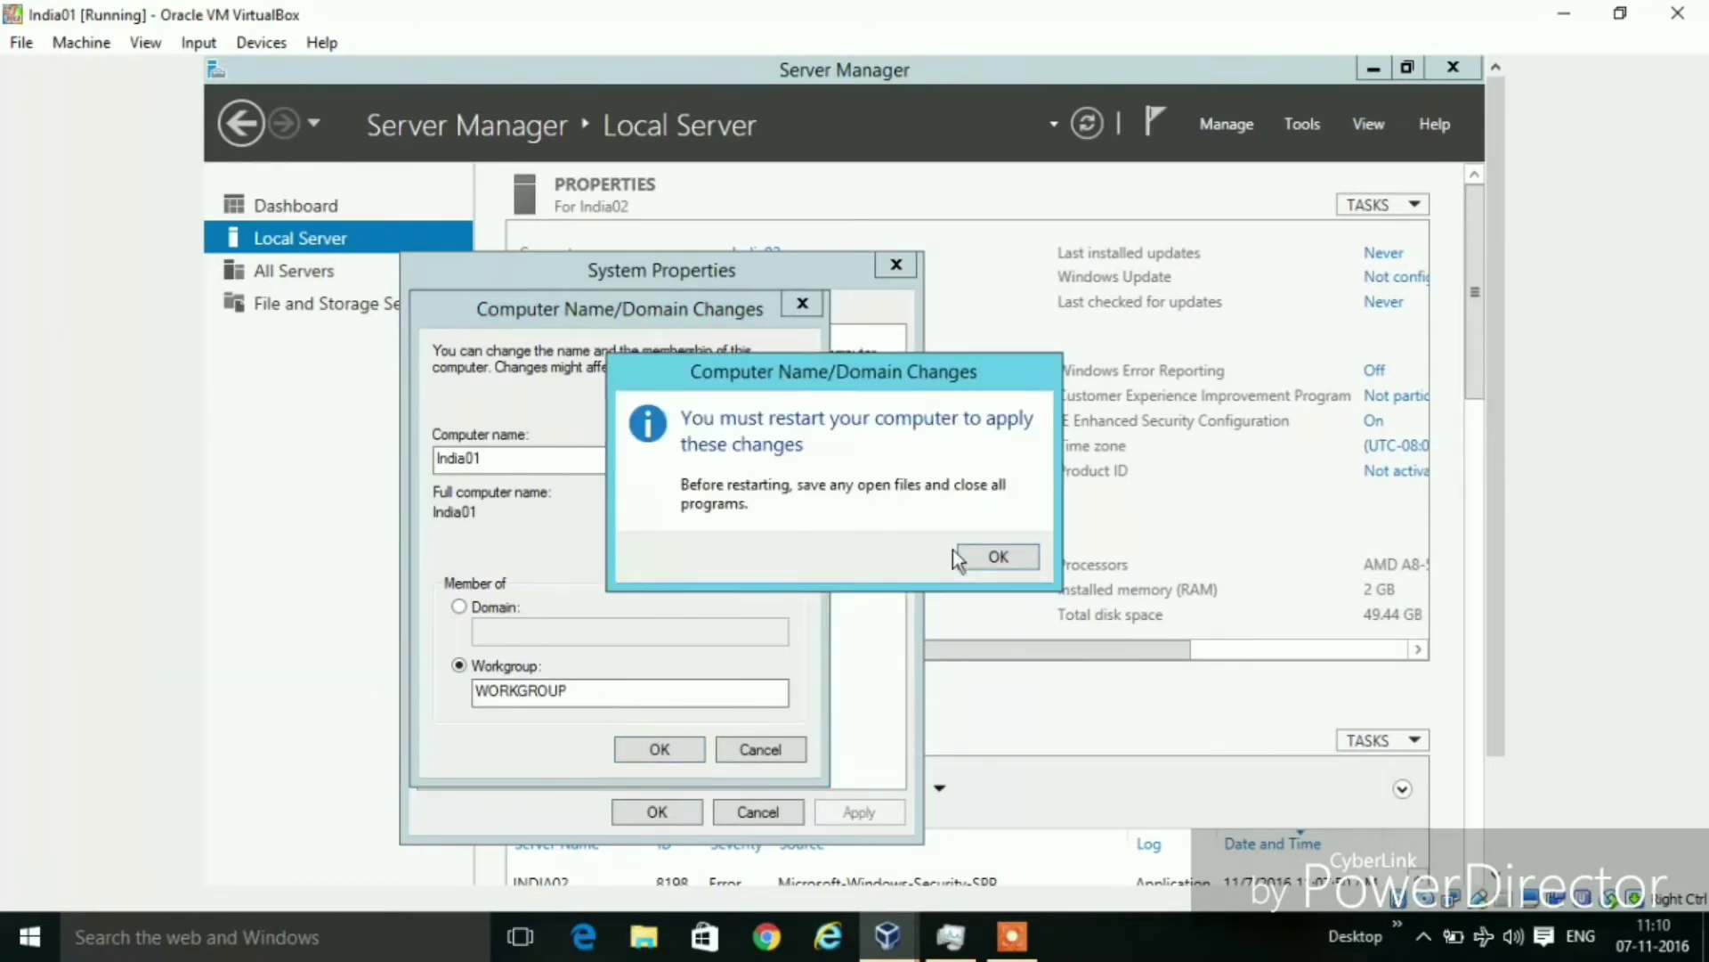
pyautogui.click(999, 558)
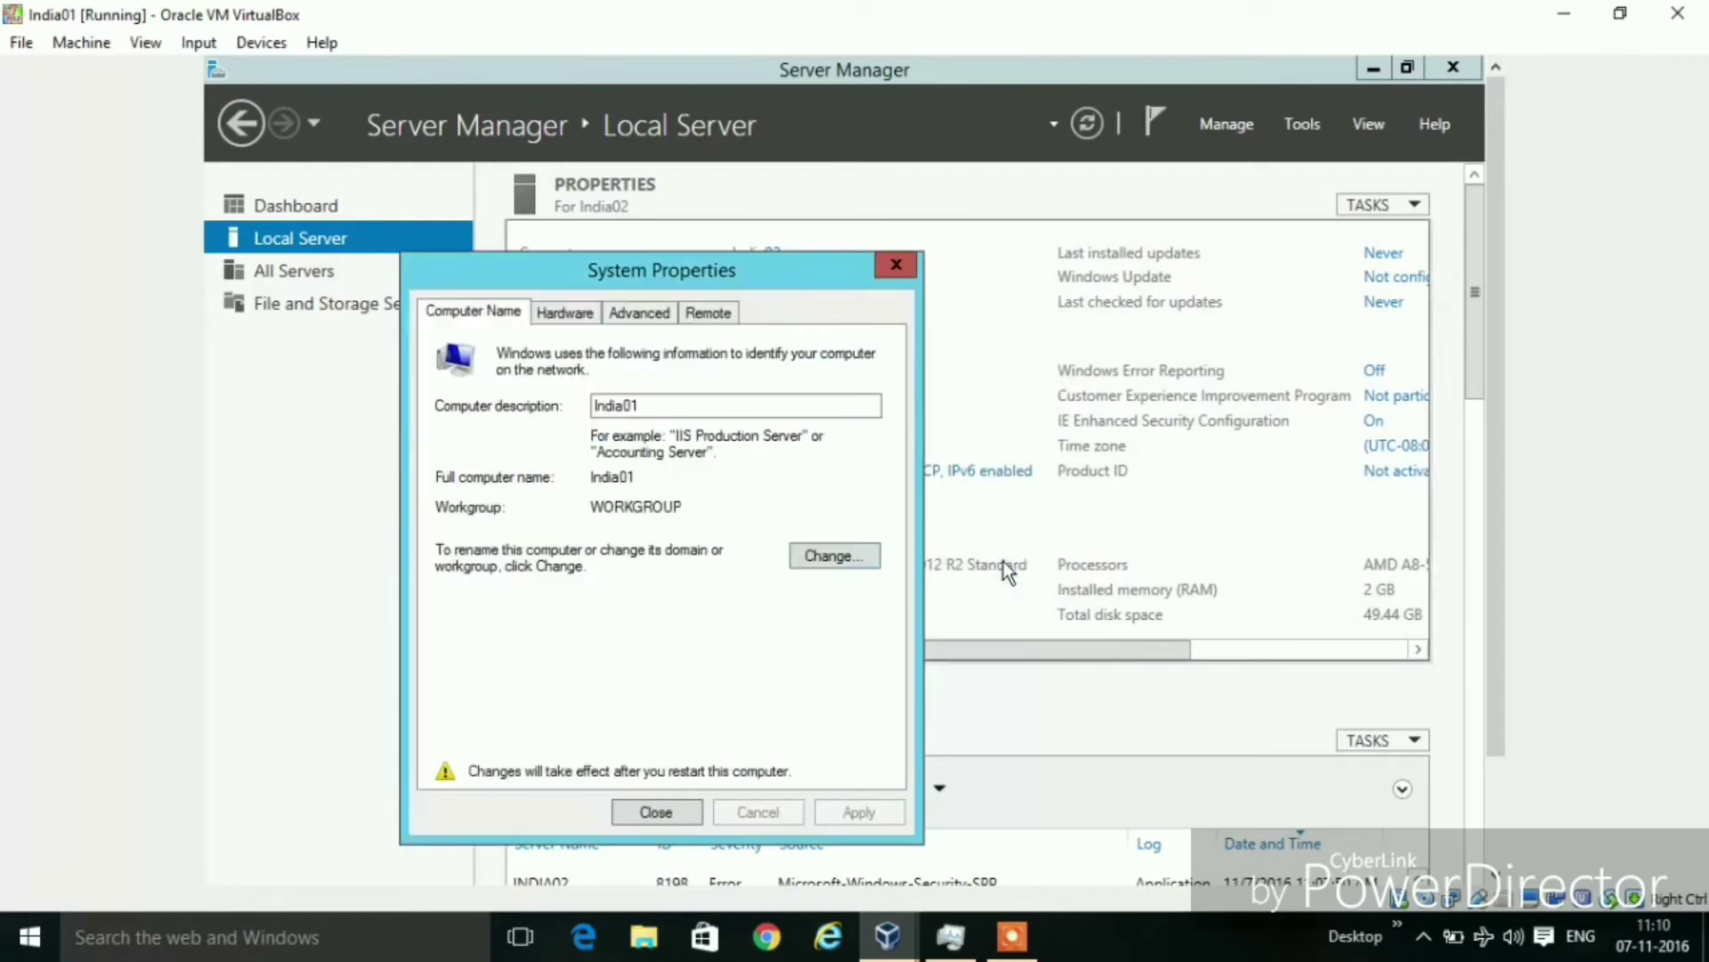
pyautogui.click(682, 812)
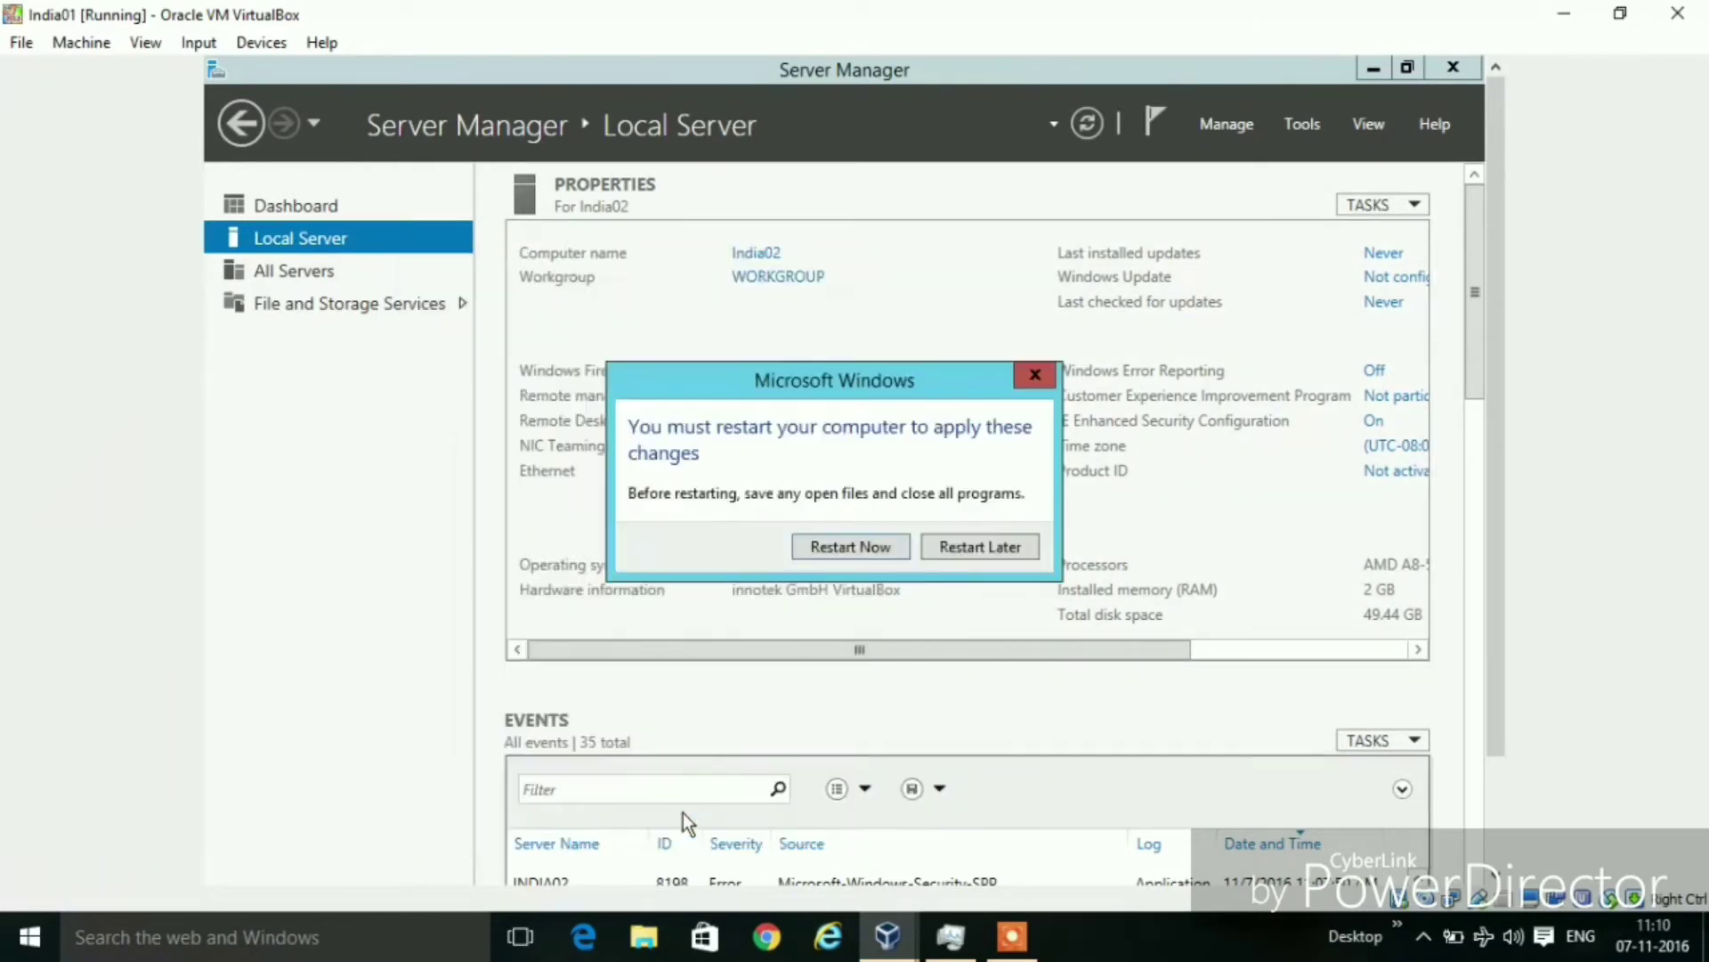
pyautogui.click(976, 552)
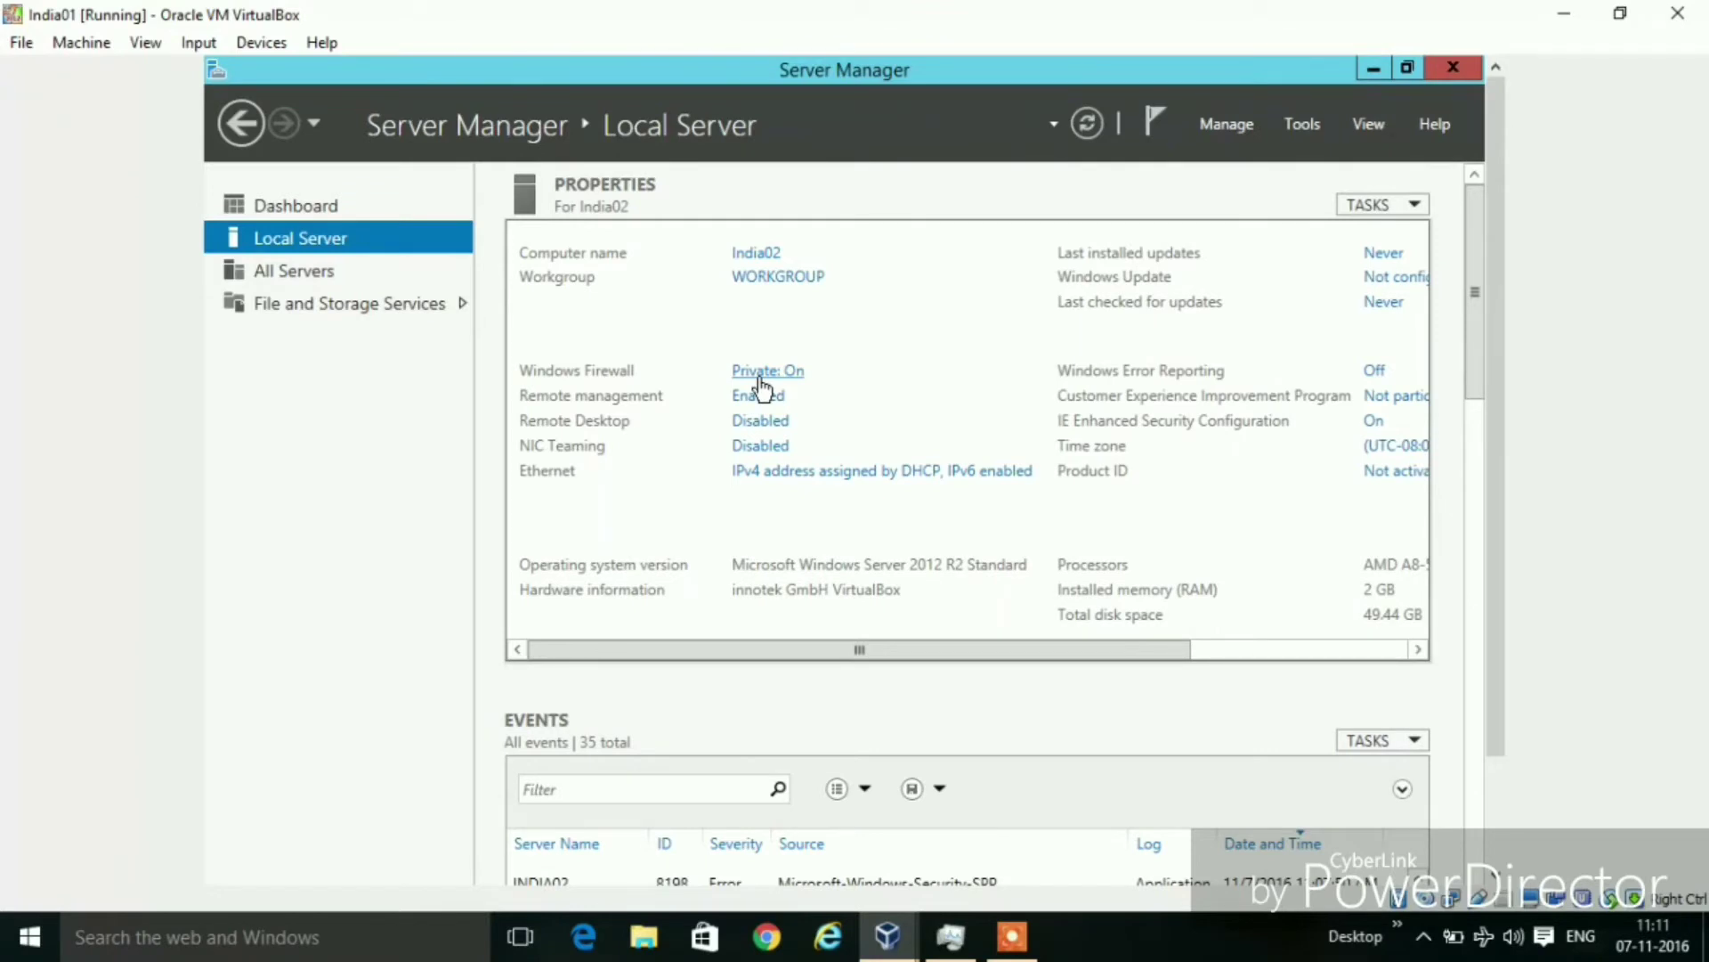
# Open Windows Firewall from the 'Private: On' firewall link
pyautogui.click(771, 381)
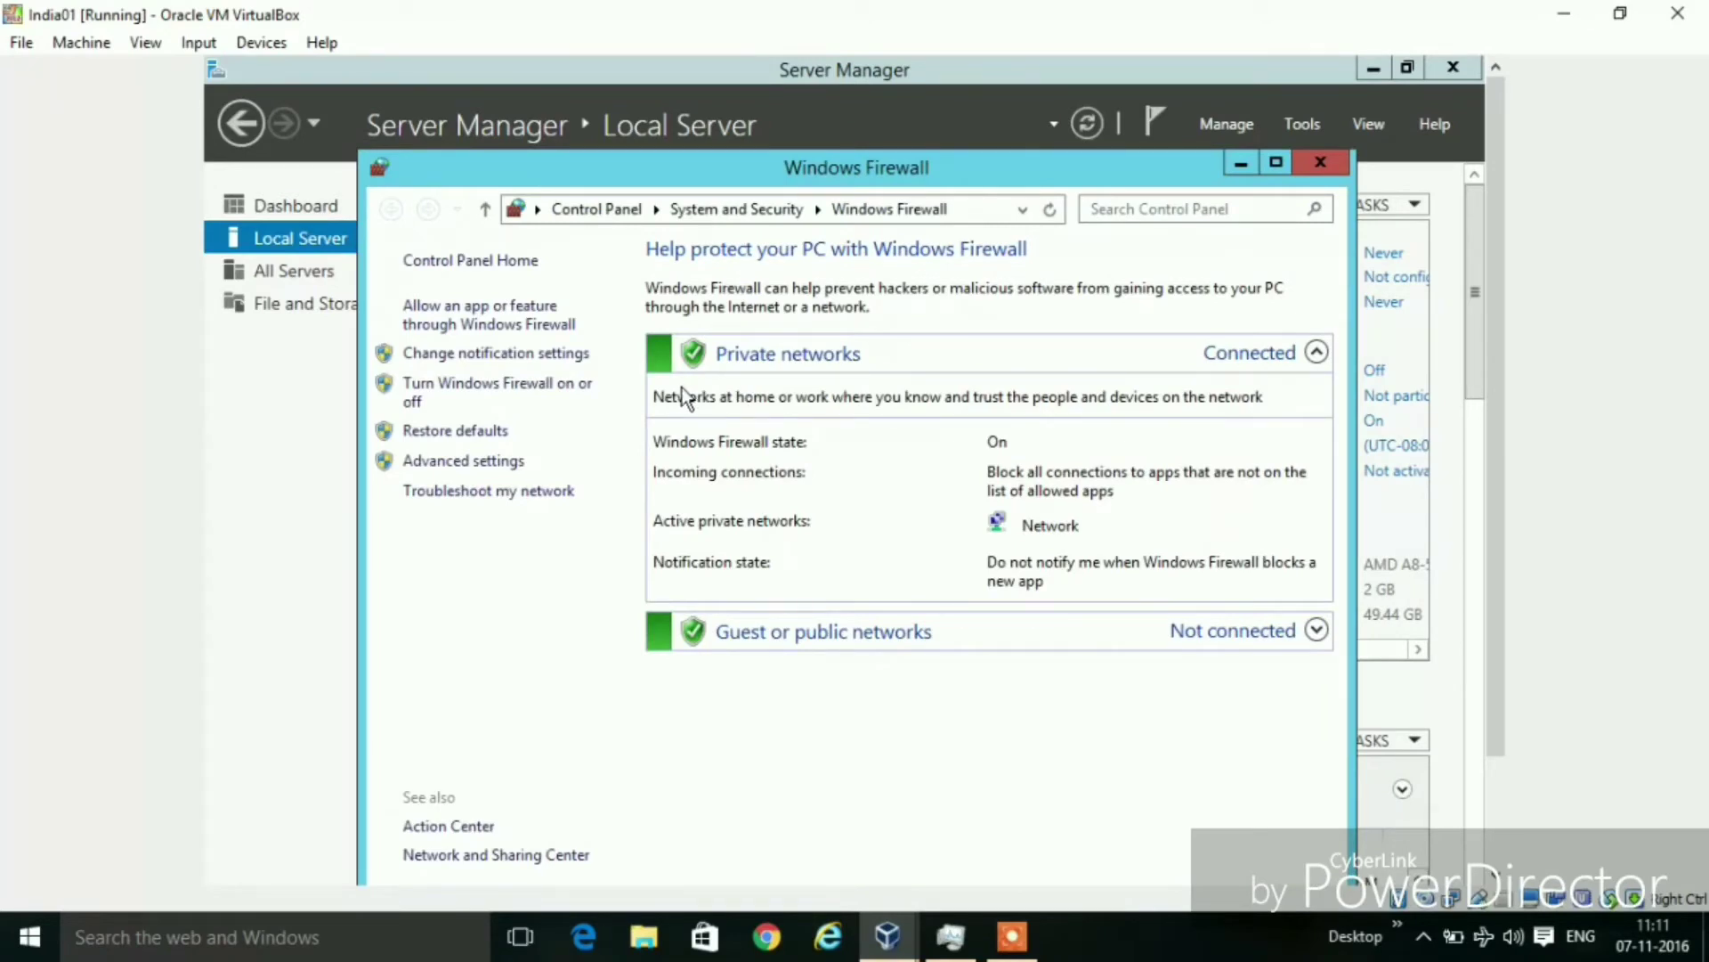
# Turn off Windows Firewall for private and public networks, then close the Windows Firewall window
pyautogui.click(489, 394)
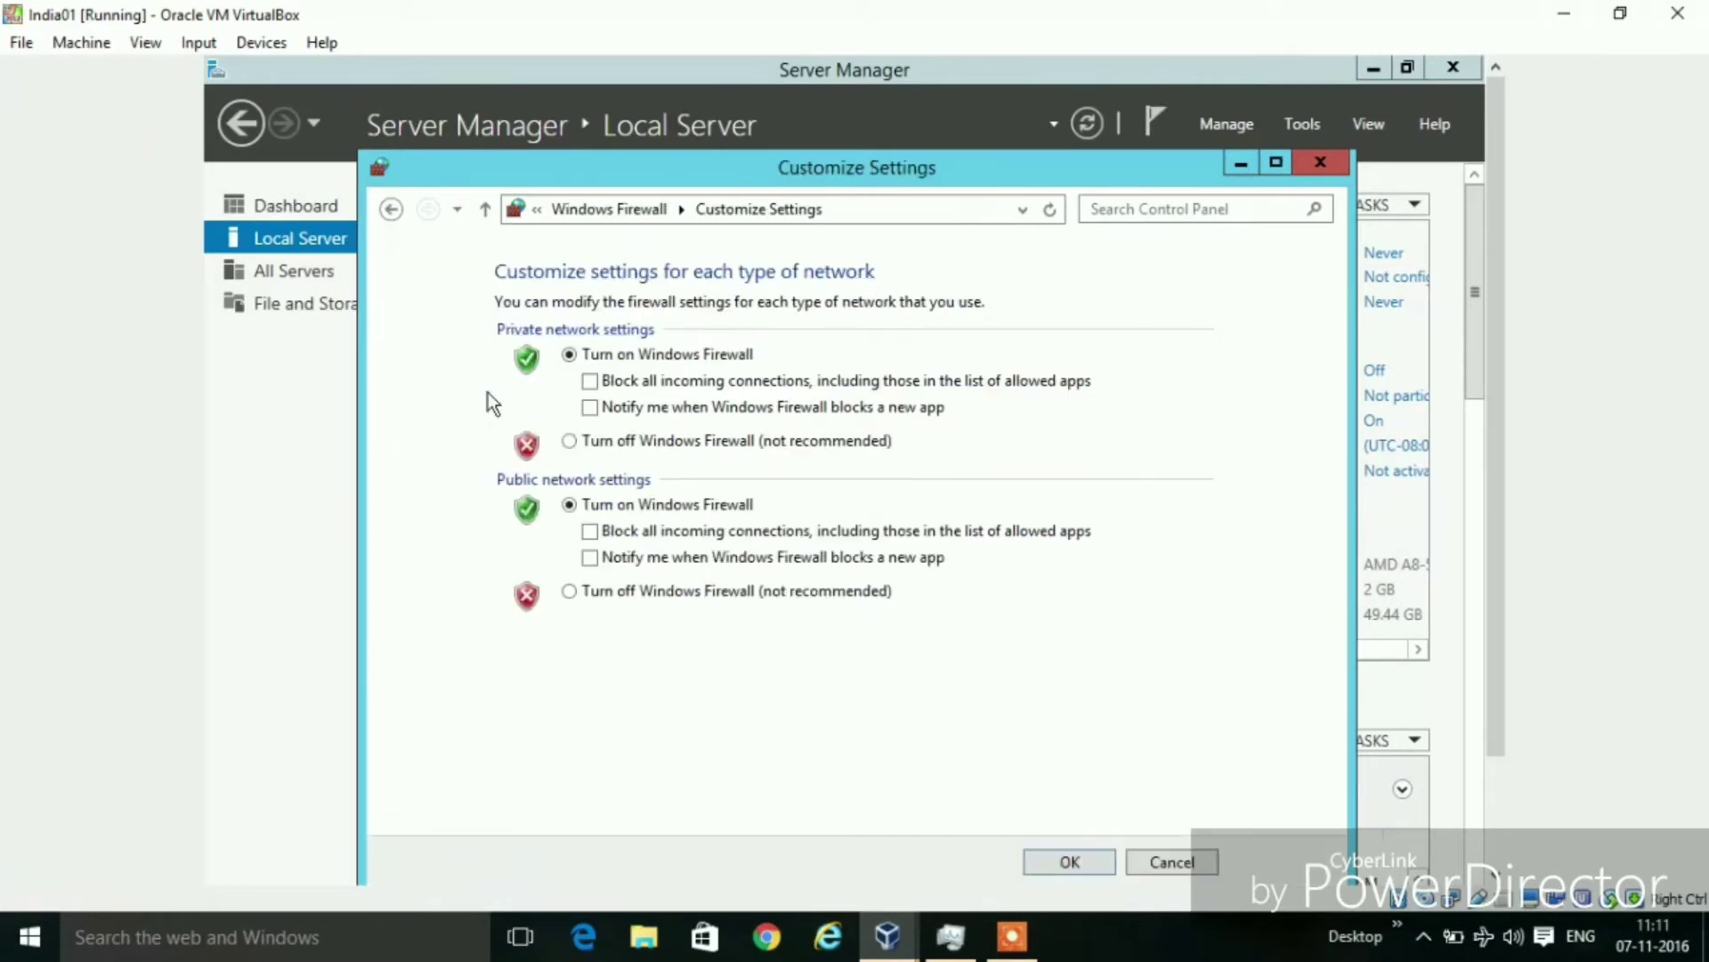
pyautogui.click(570, 441)
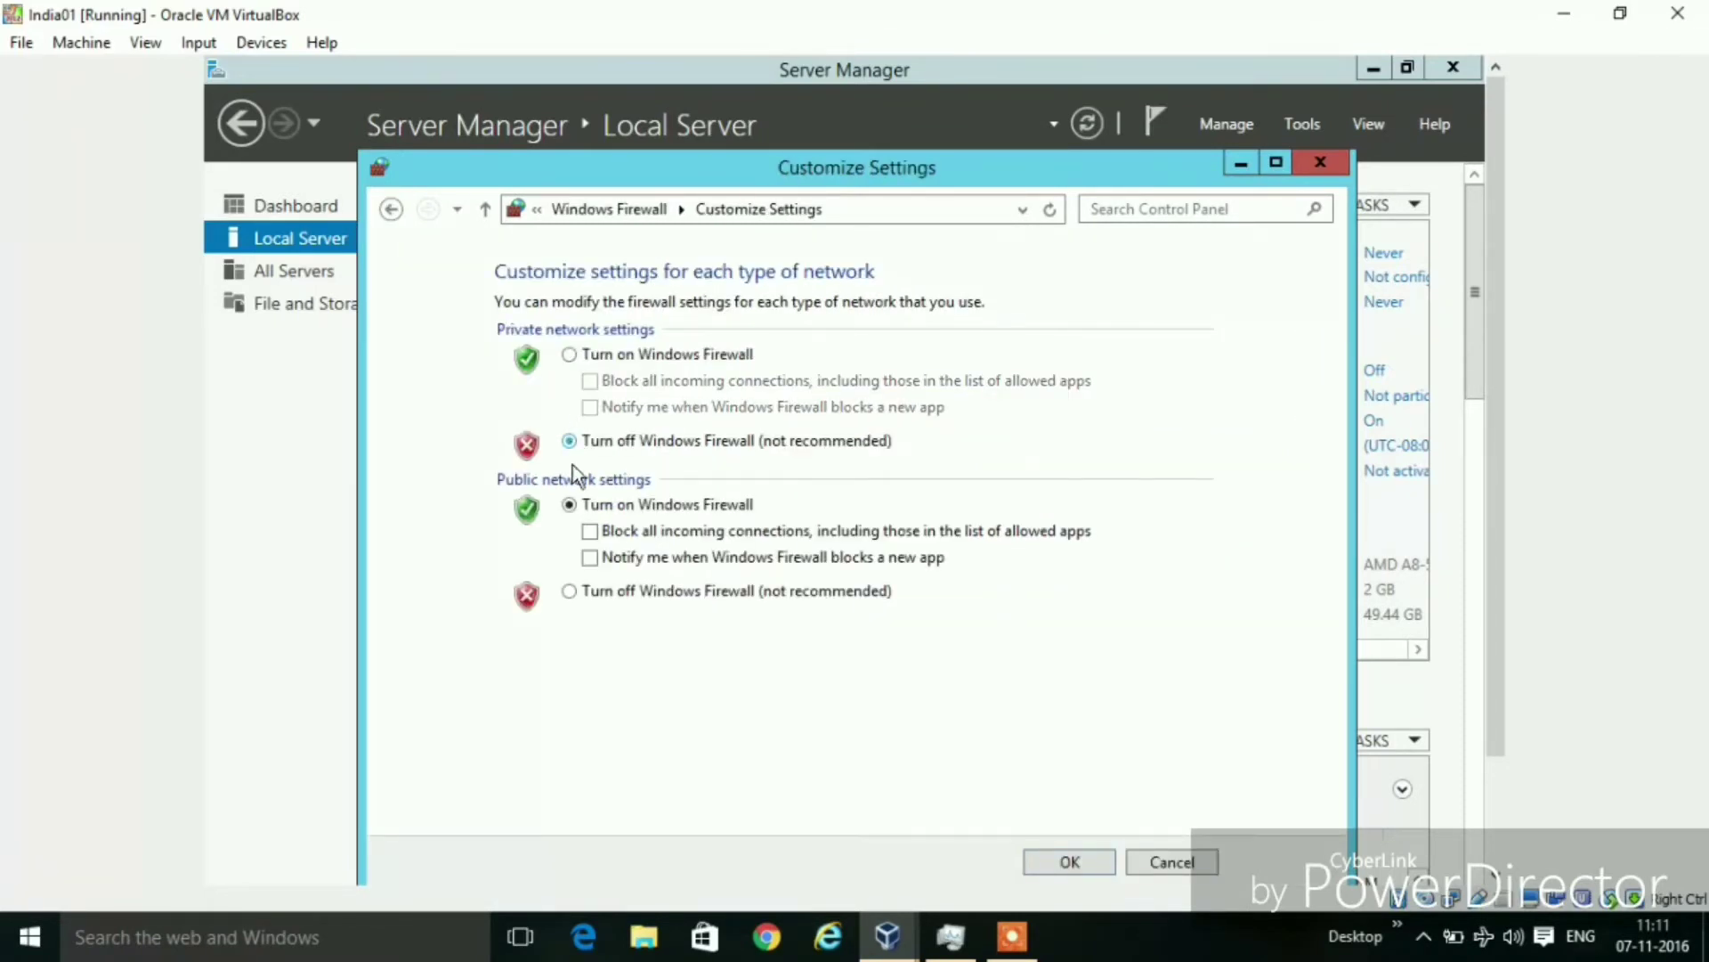
pyautogui.click(579, 595)
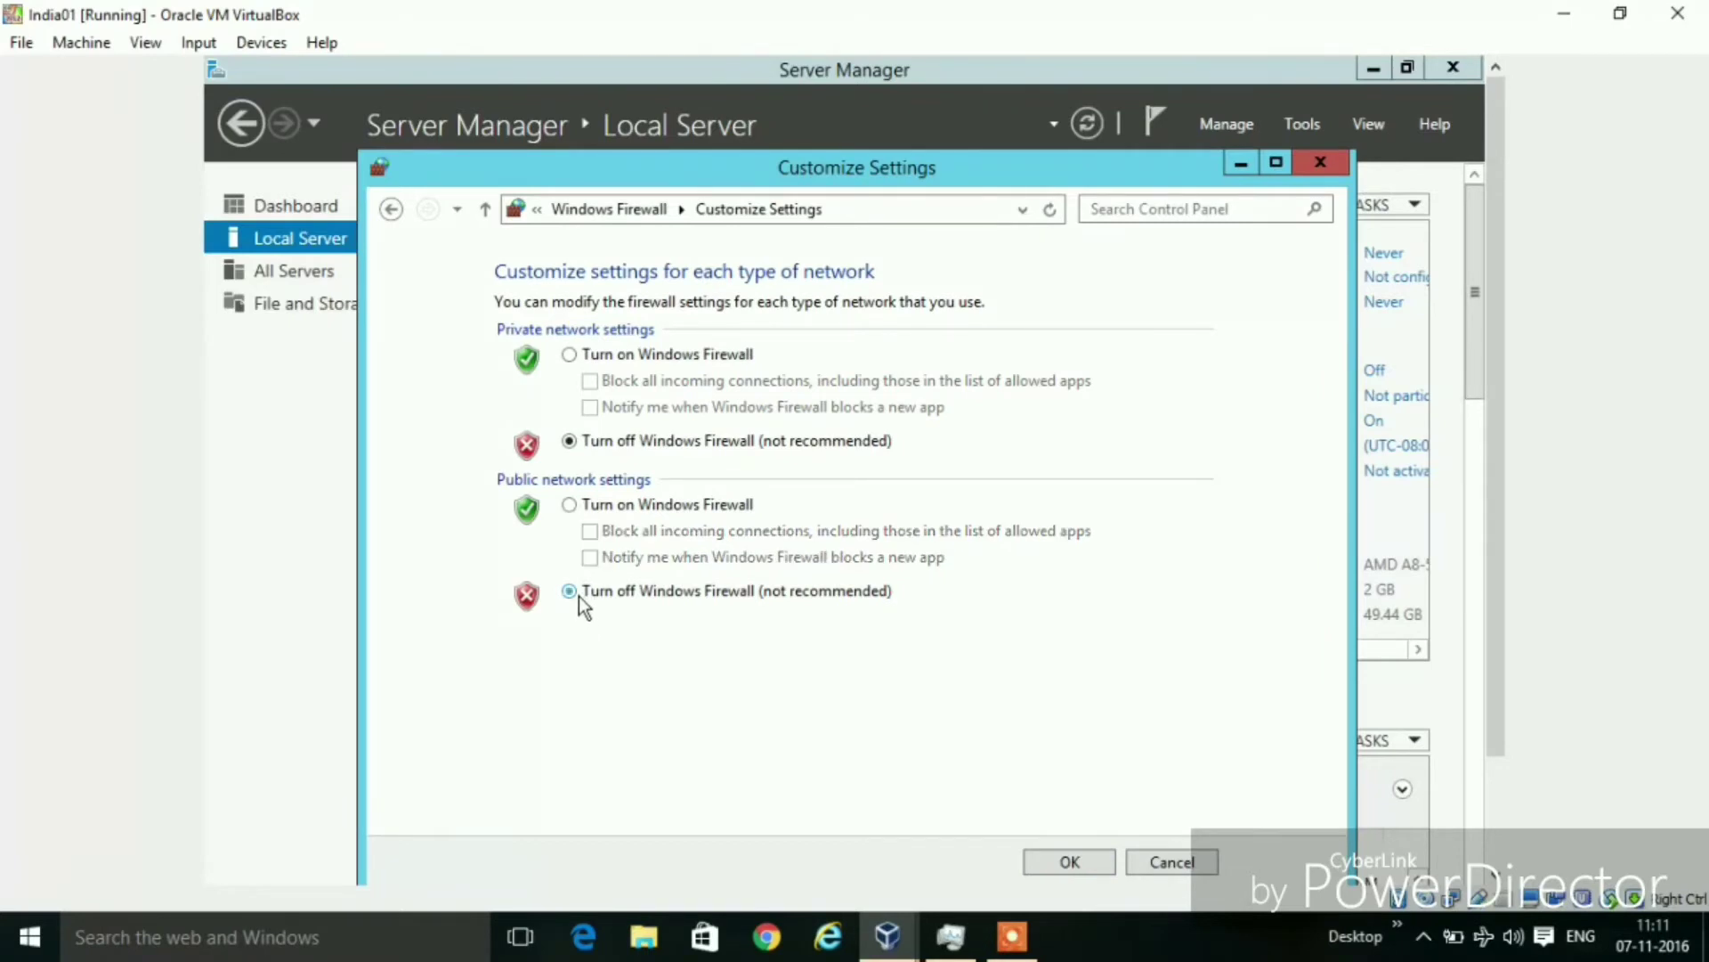
pyautogui.click(1070, 862)
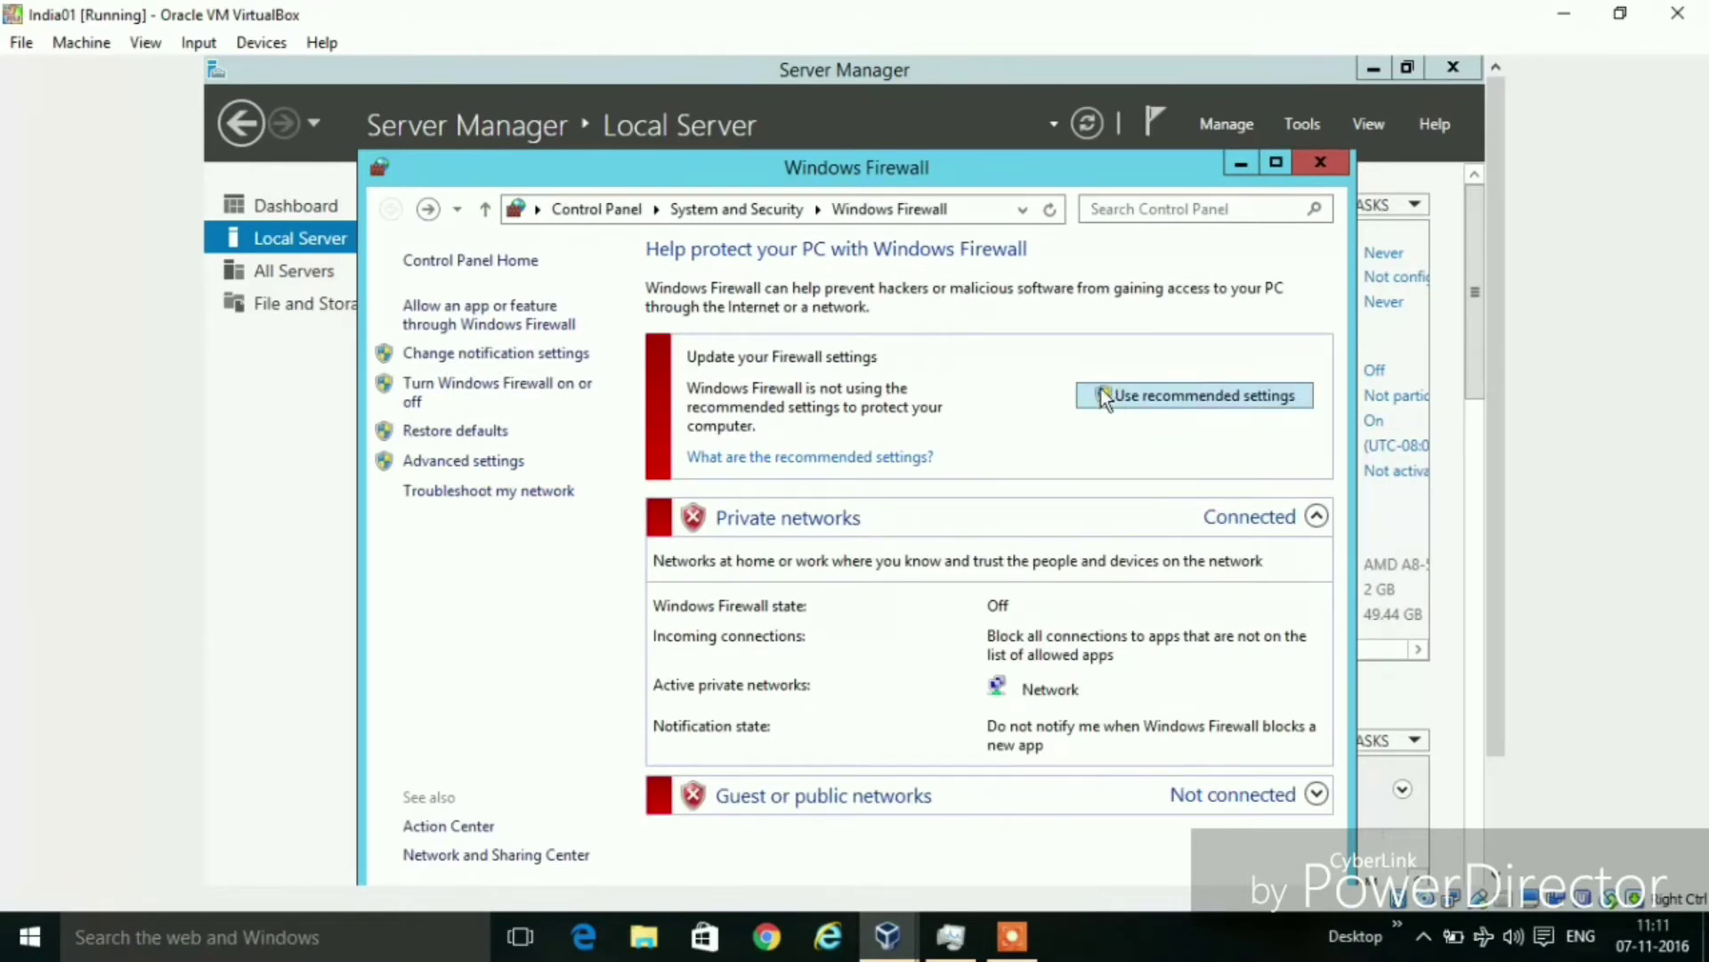
pyautogui.click(1319, 166)
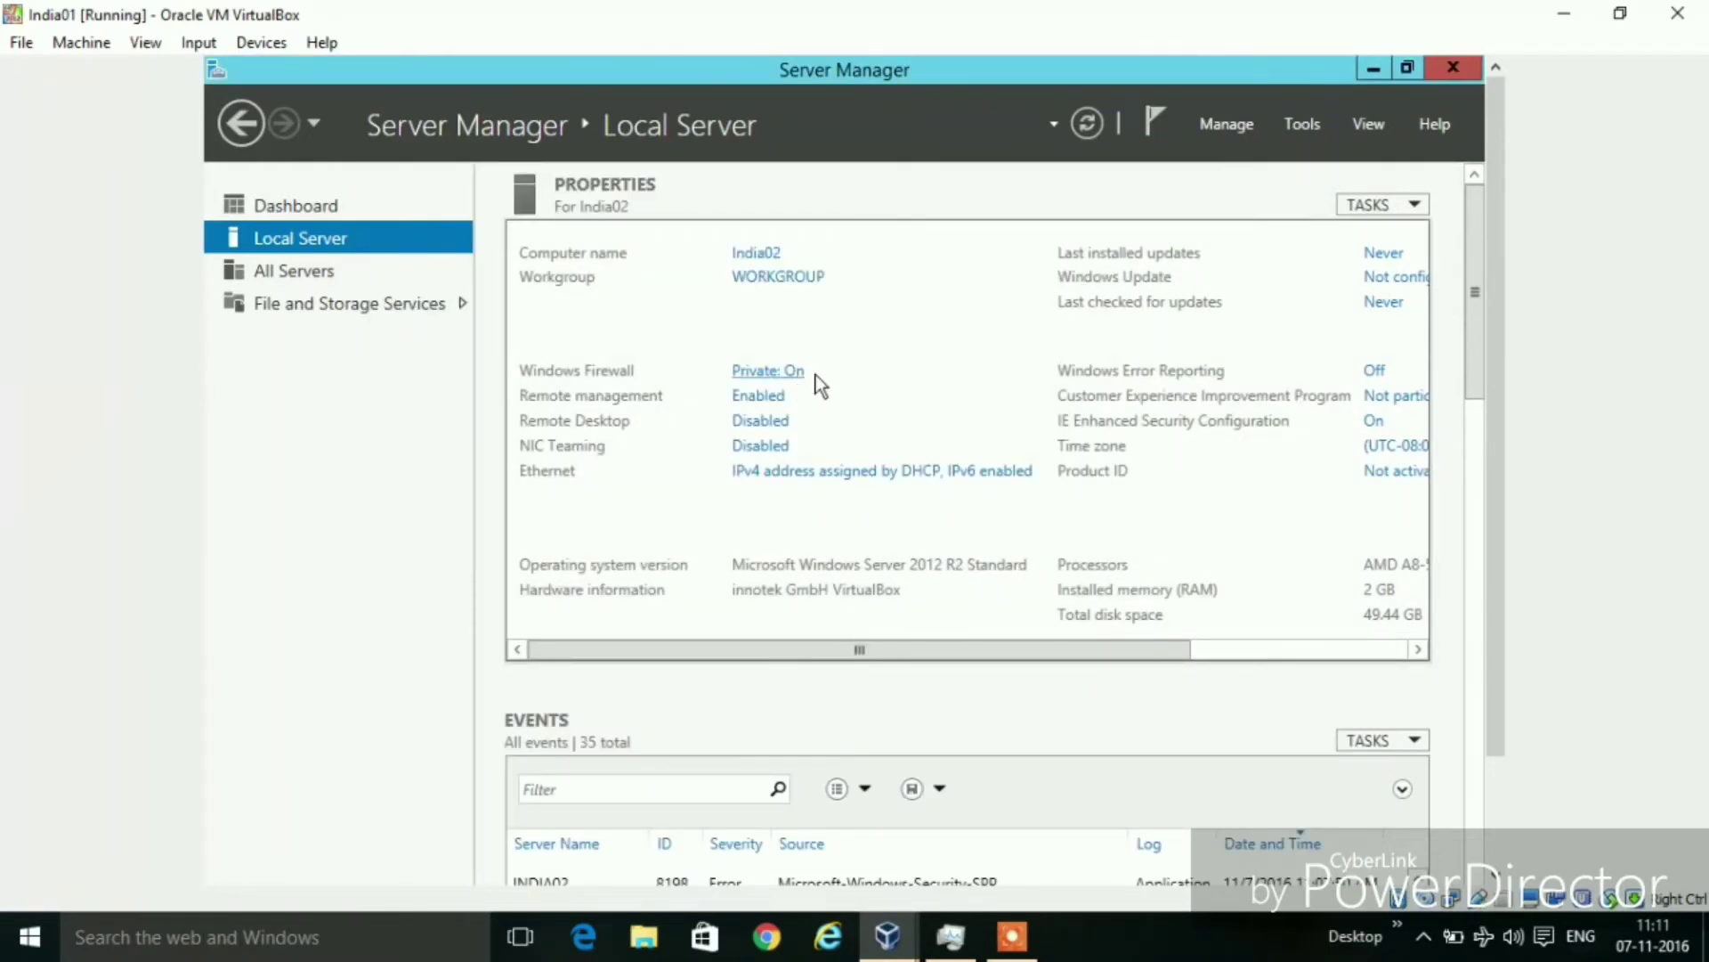
# Refresh Server Manager so Windows Firewall shows Private: Off
pyautogui.click(1087, 125)
# Allow remote connections to this computer in System Properties, accepting the firewall notice, and apply it
pyautogui.click(768, 426)
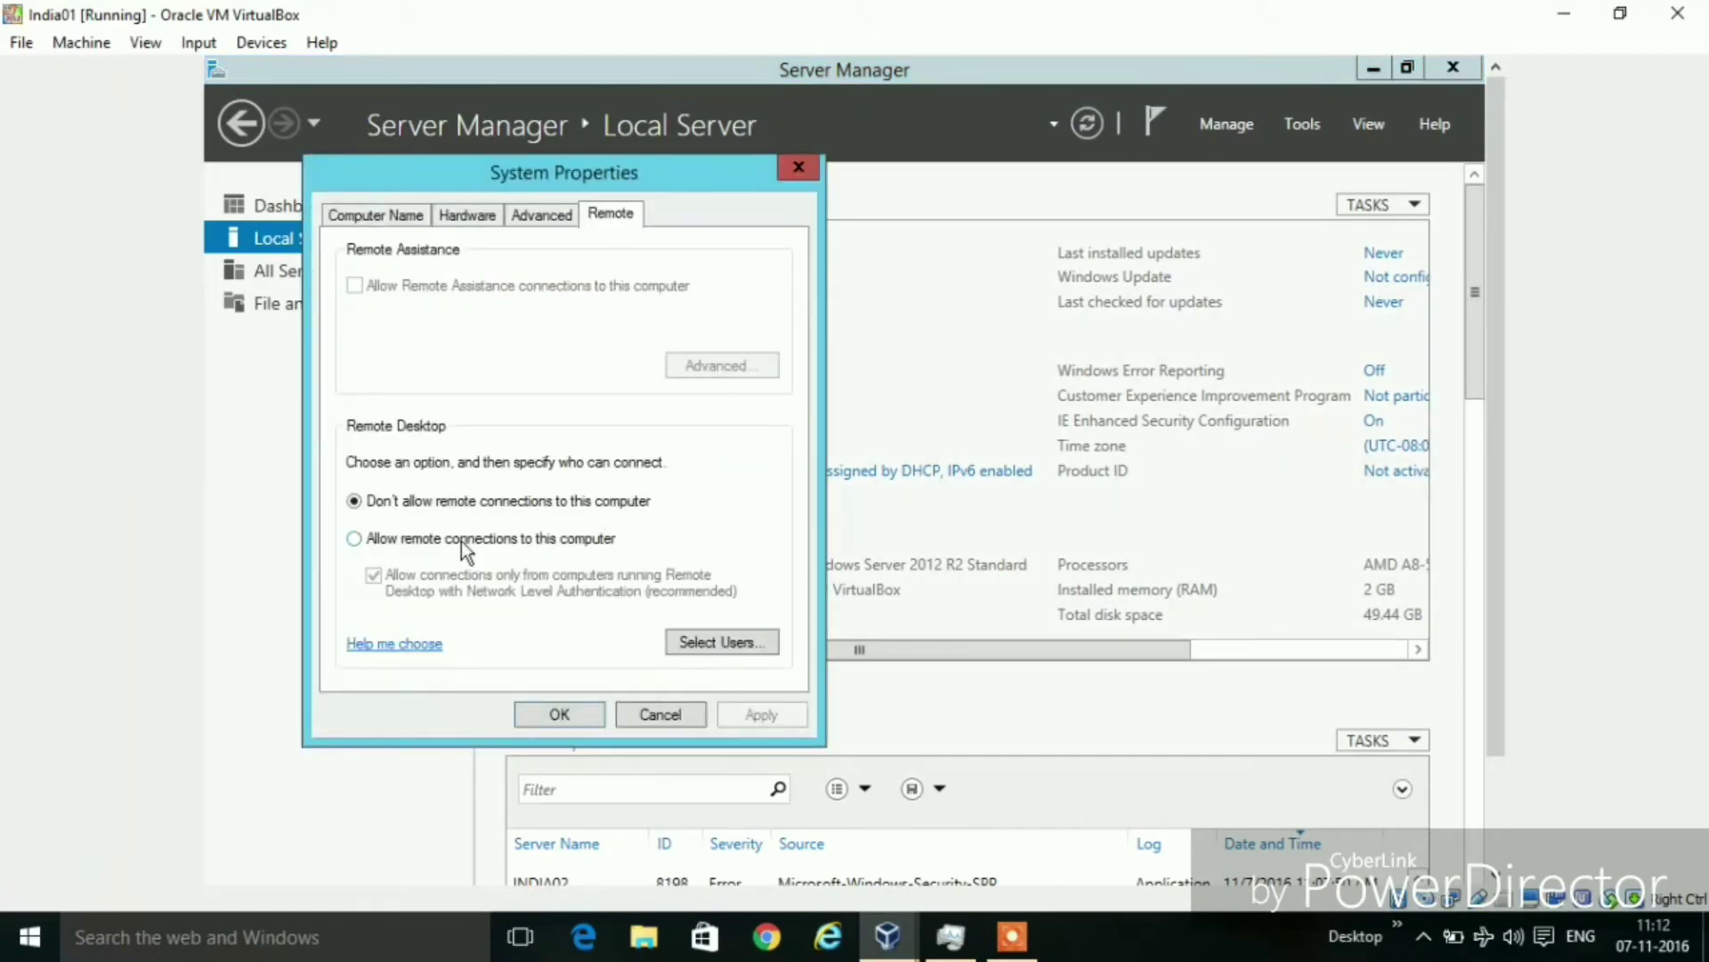
pyautogui.click(404, 540)
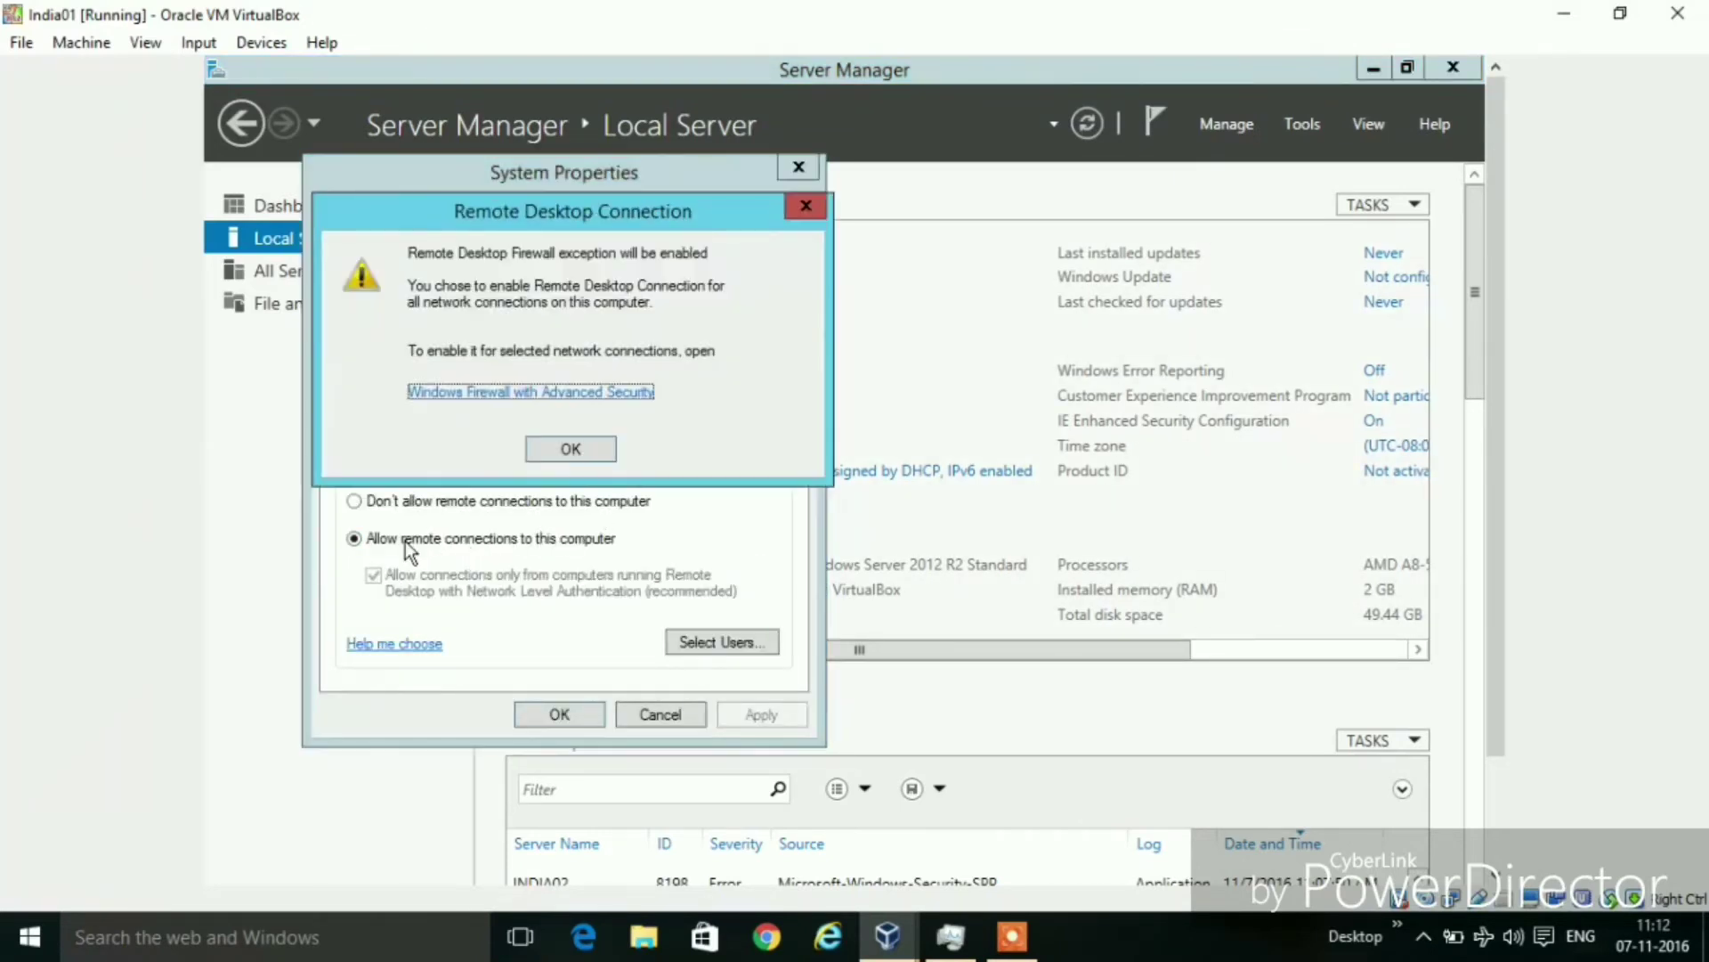
pyautogui.click(585, 448)
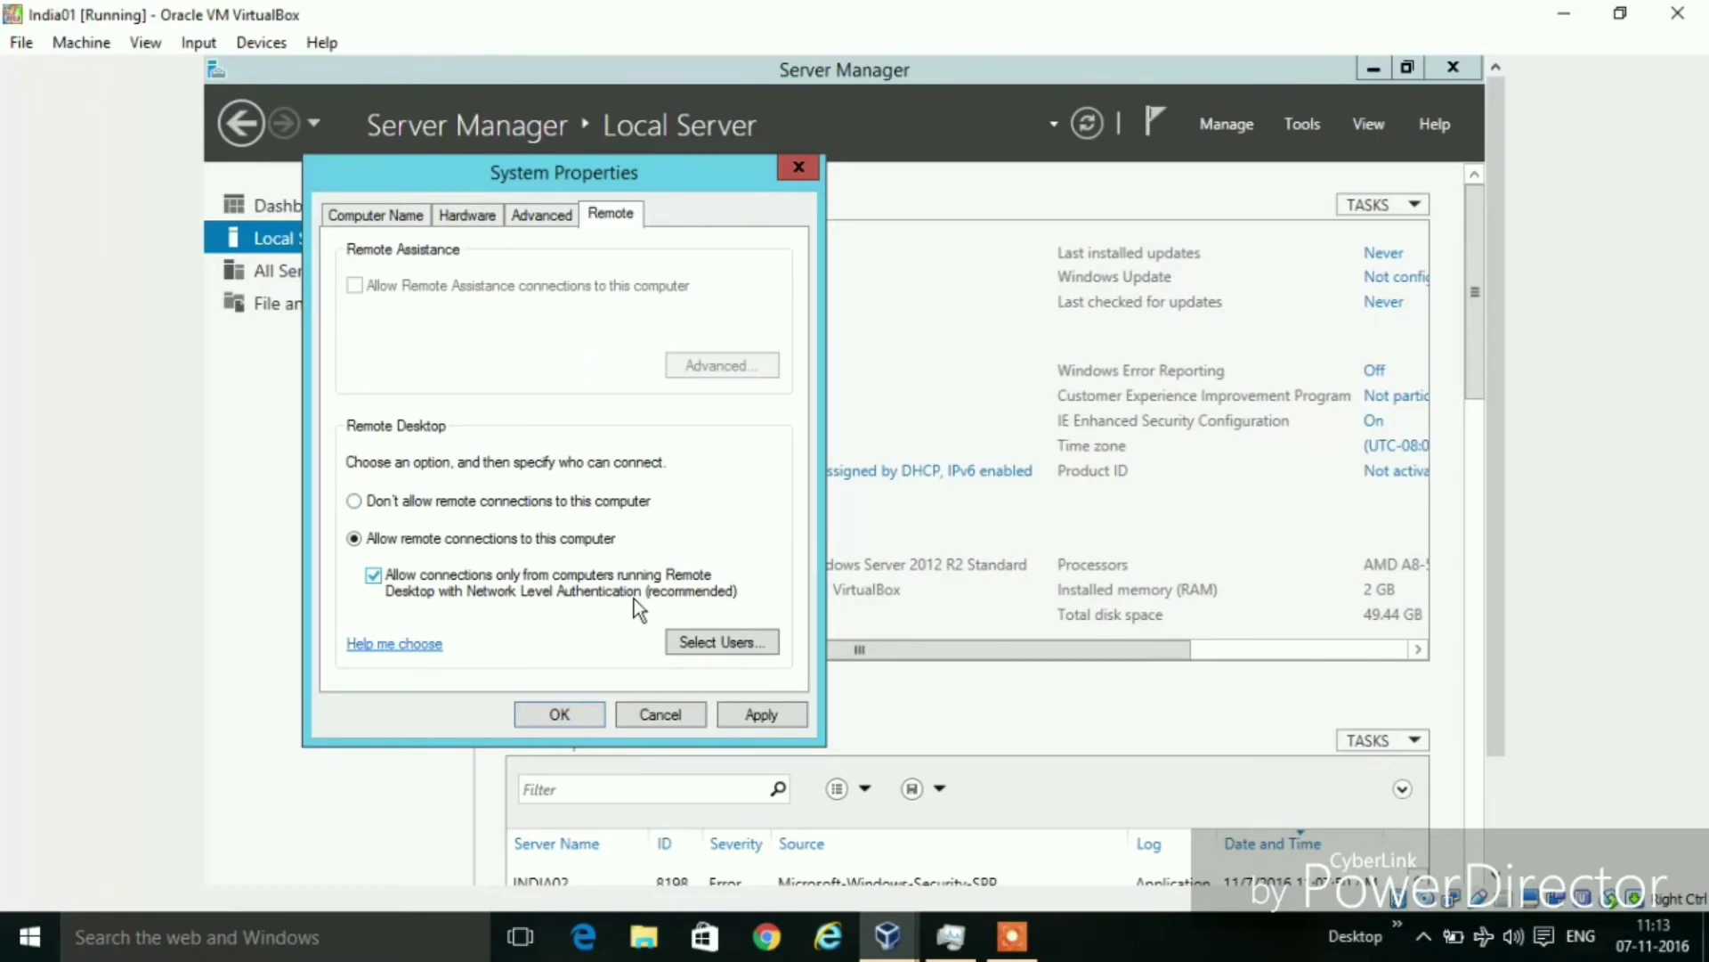
pyautogui.click(764, 713)
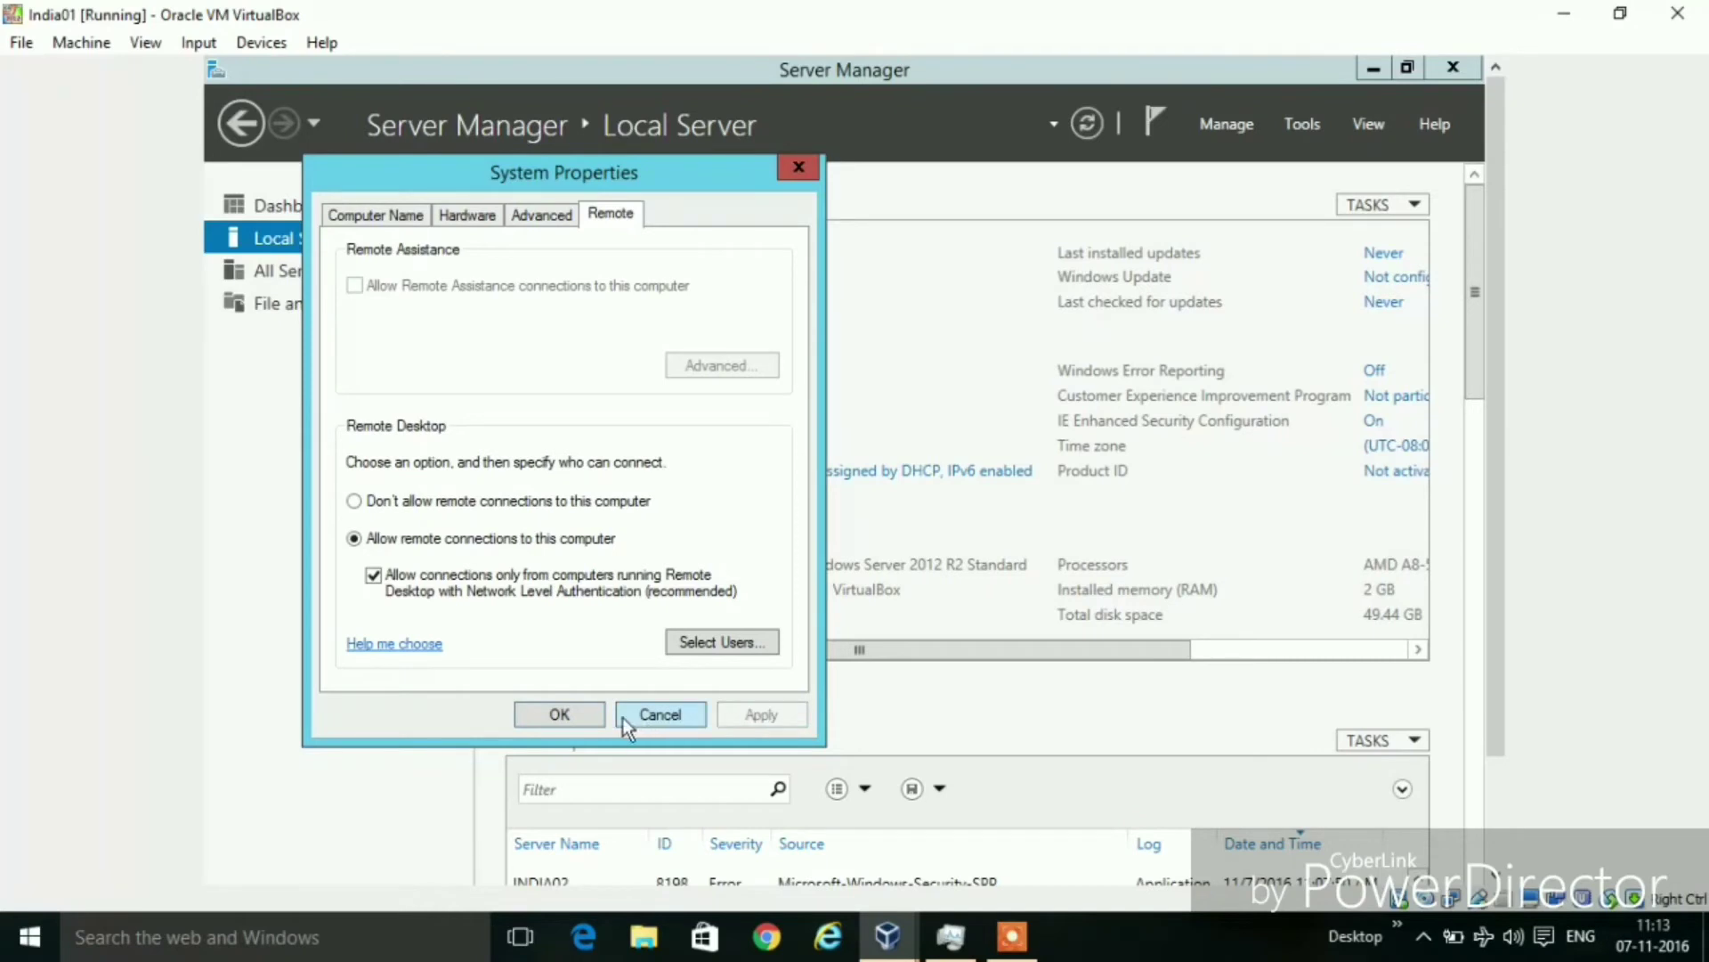
pyautogui.click(584, 716)
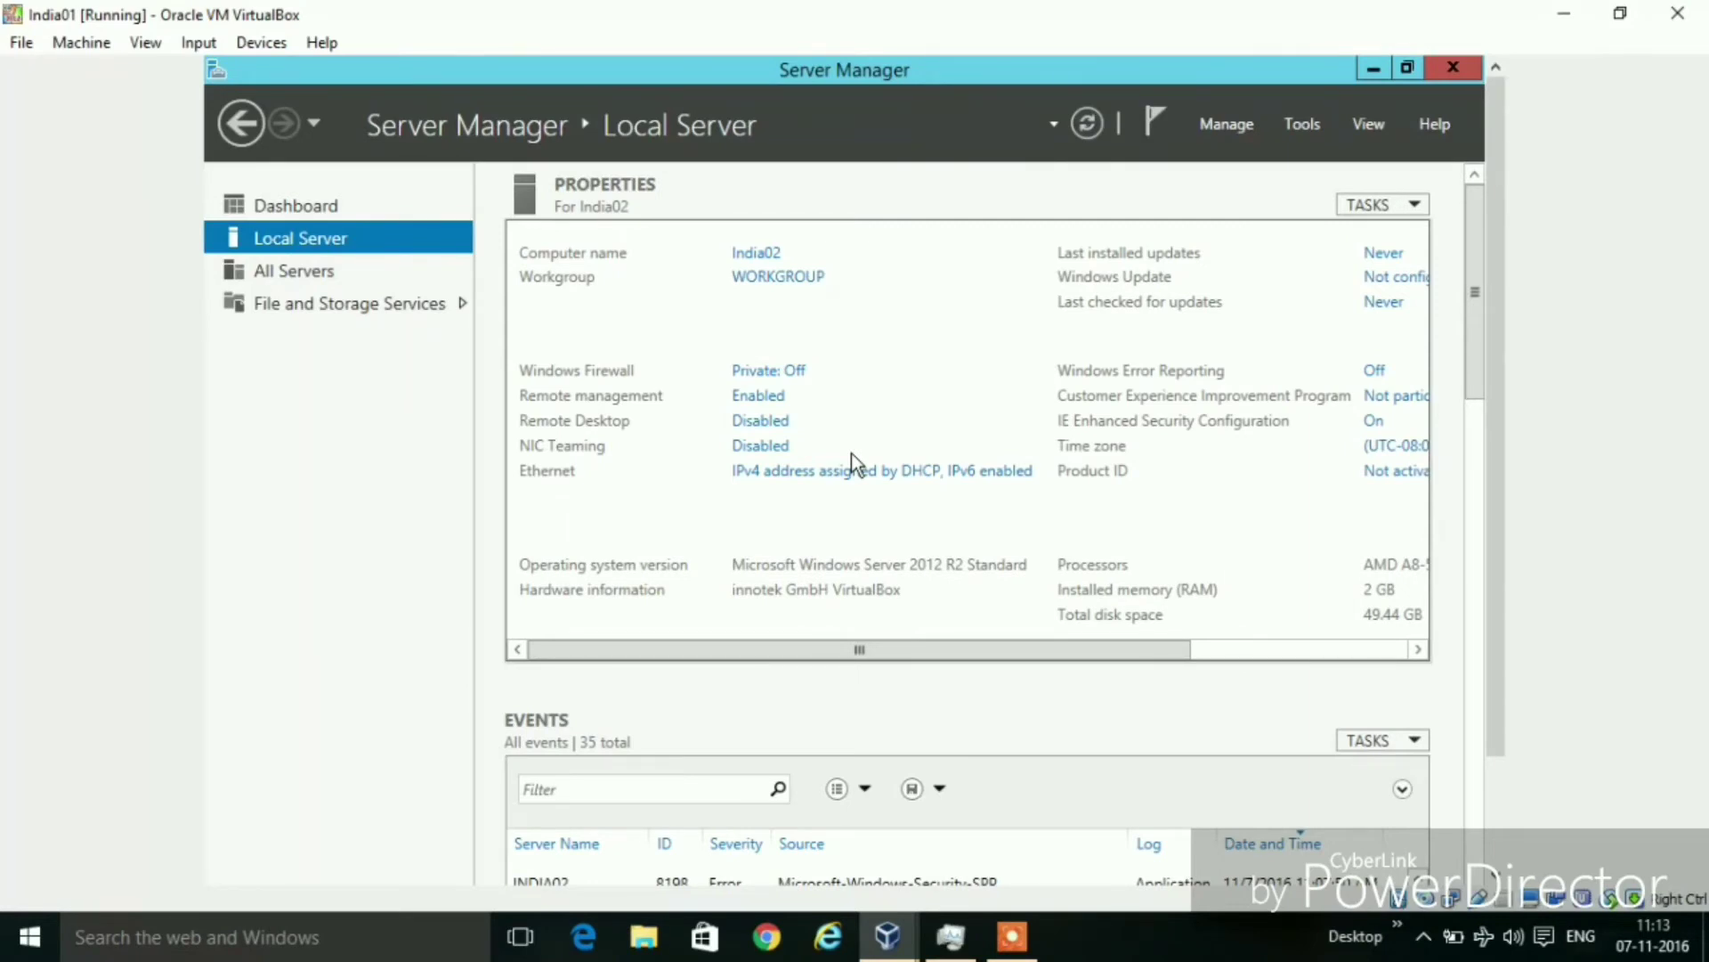
# Refresh the Local Server properties so Remote Desktop reads Enabled
pyautogui.click(1089, 126)
# Open the Internet Protocol Version 4 (TCP/IPv4) properties of the Ethernet adapter
pyautogui.click(924, 476)
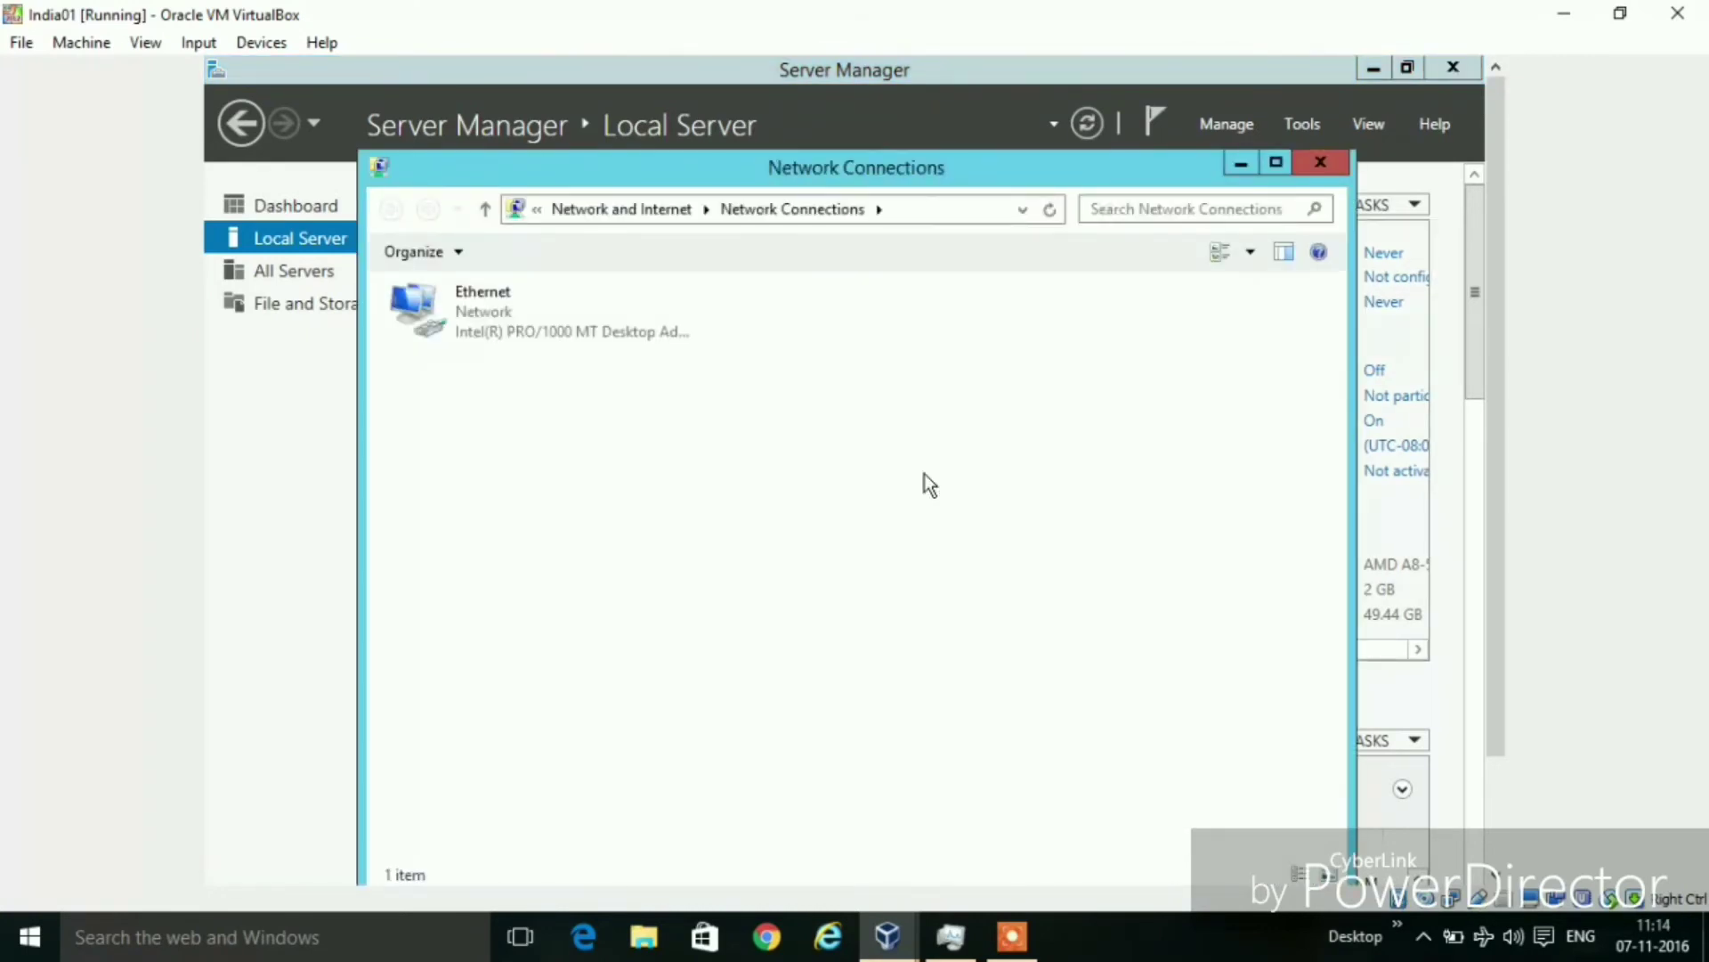
pyautogui.click(527, 335)
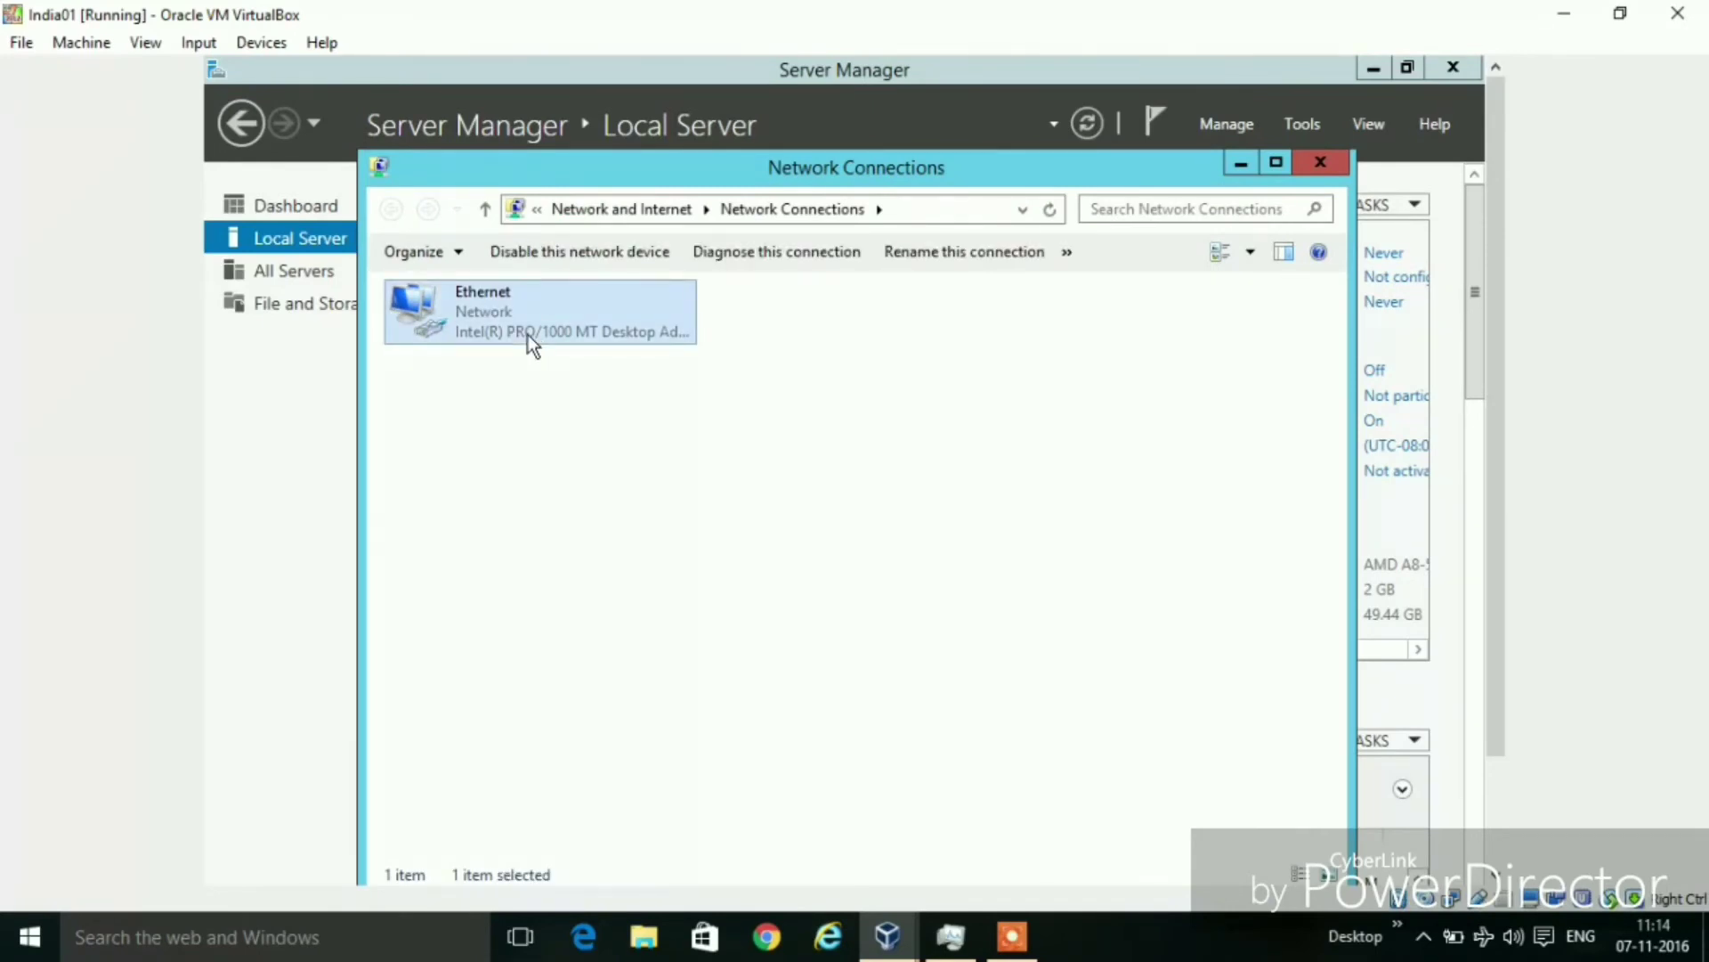
pyautogui.rightClick(531, 340)
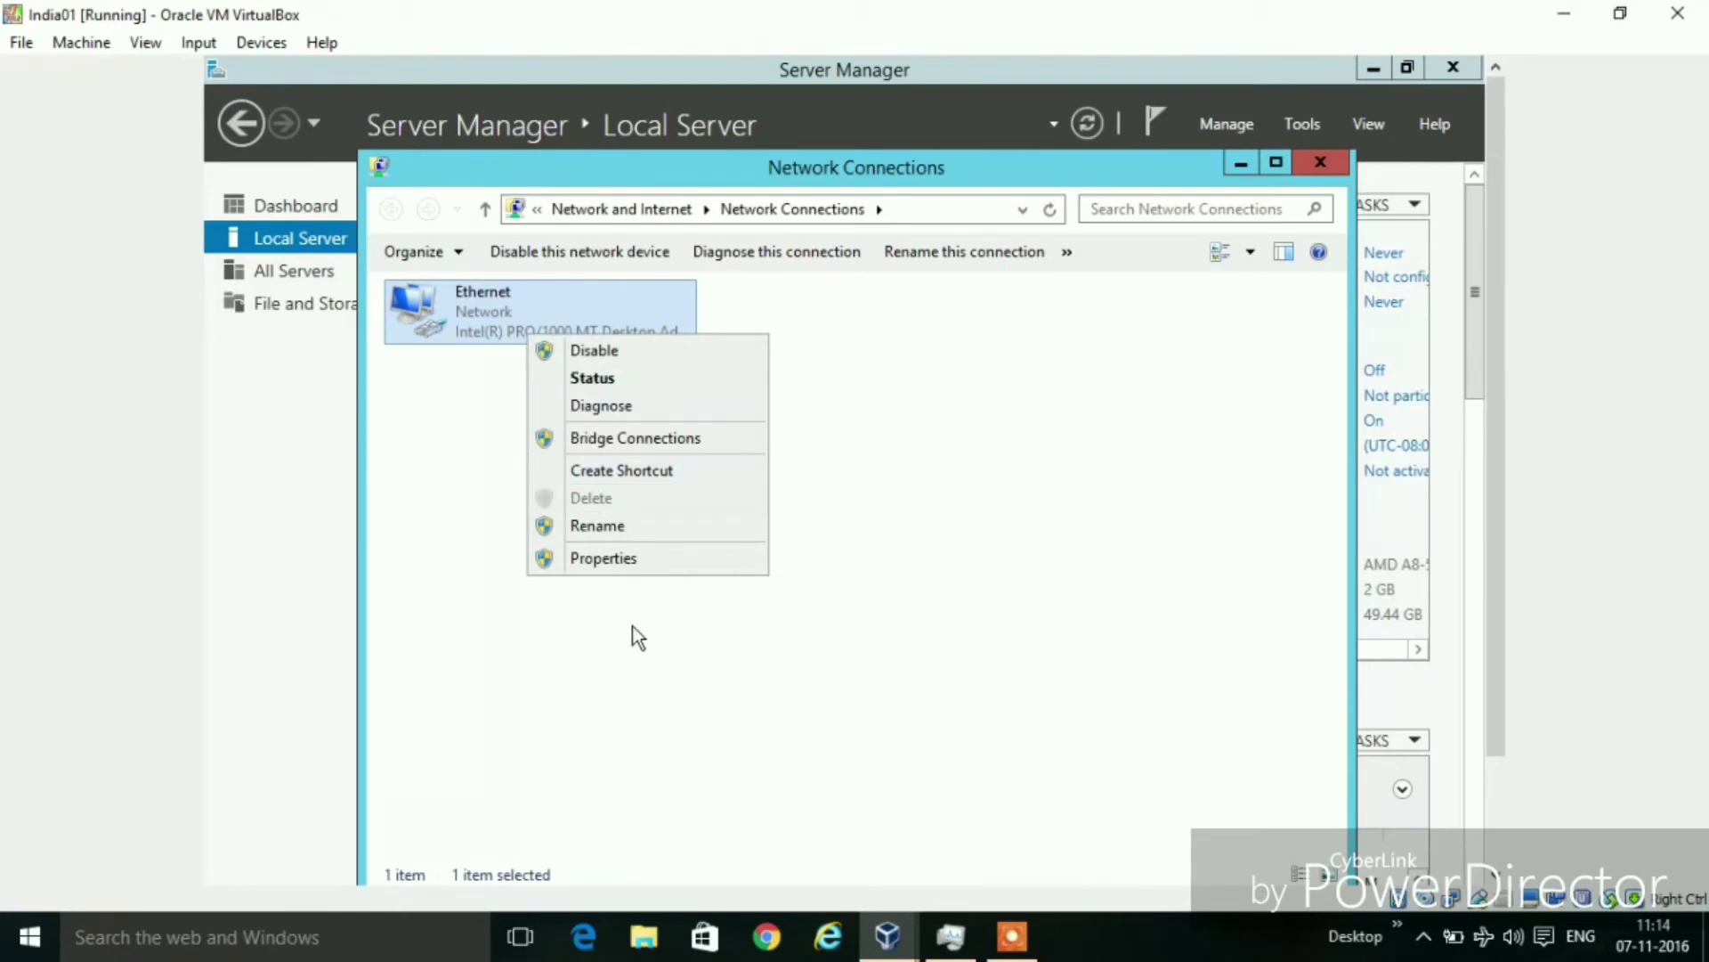
pyautogui.click(623, 557)
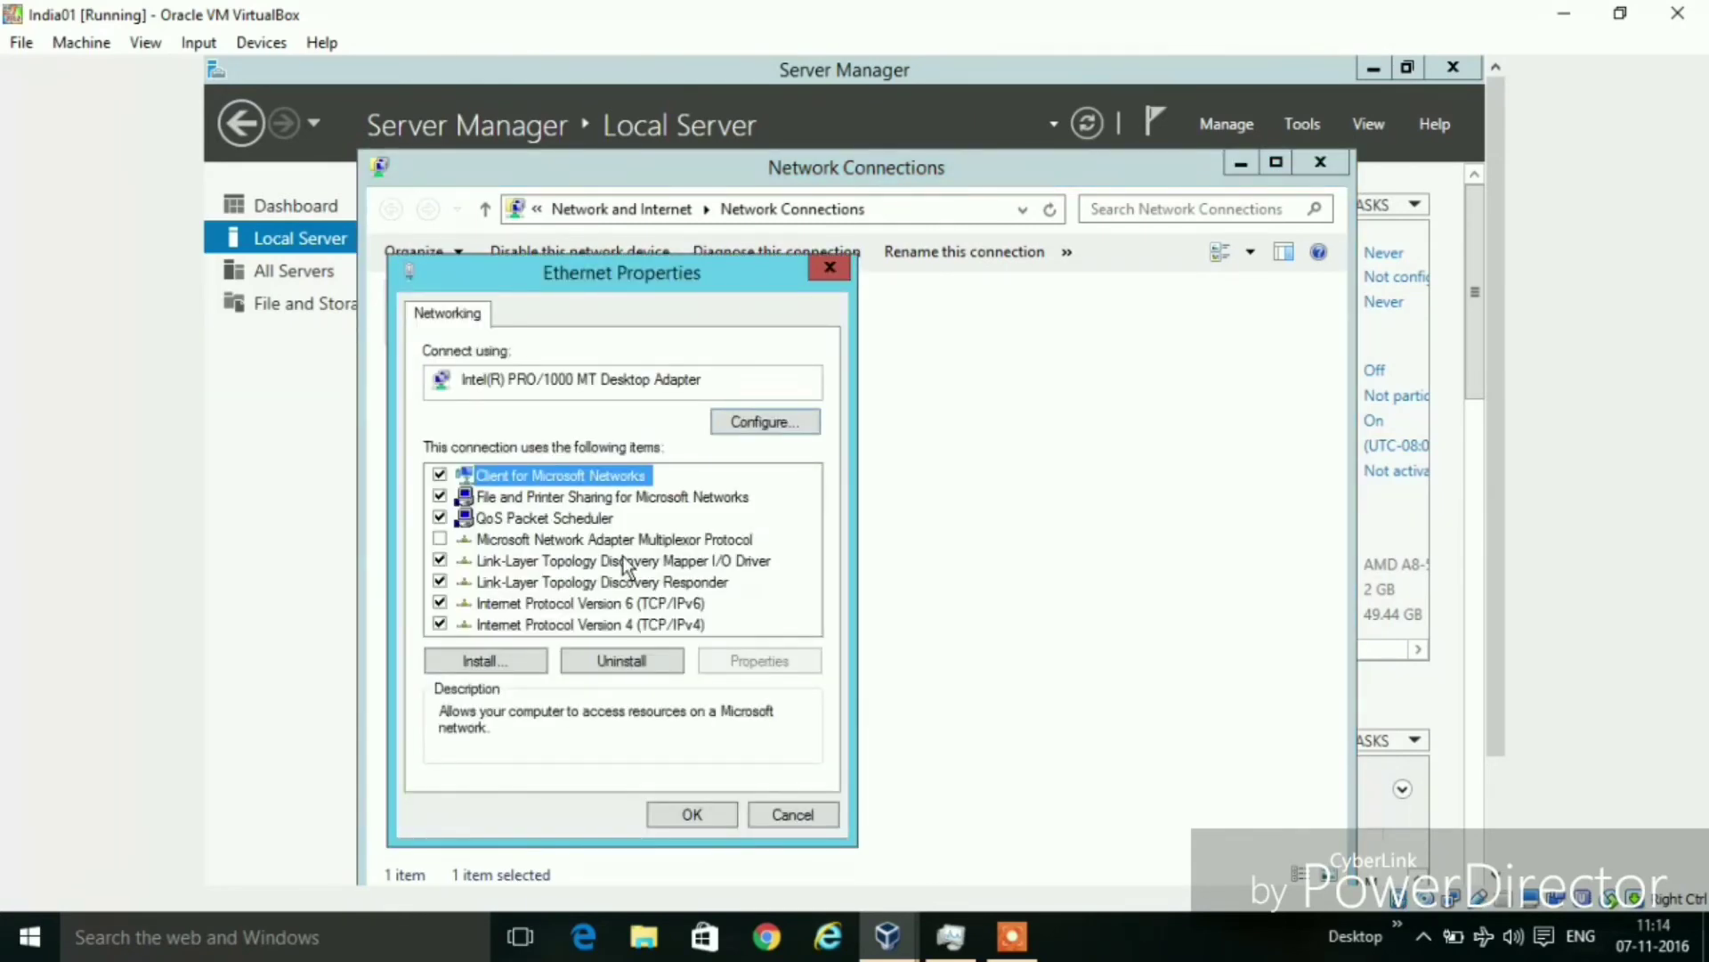
pyautogui.click(578, 625)
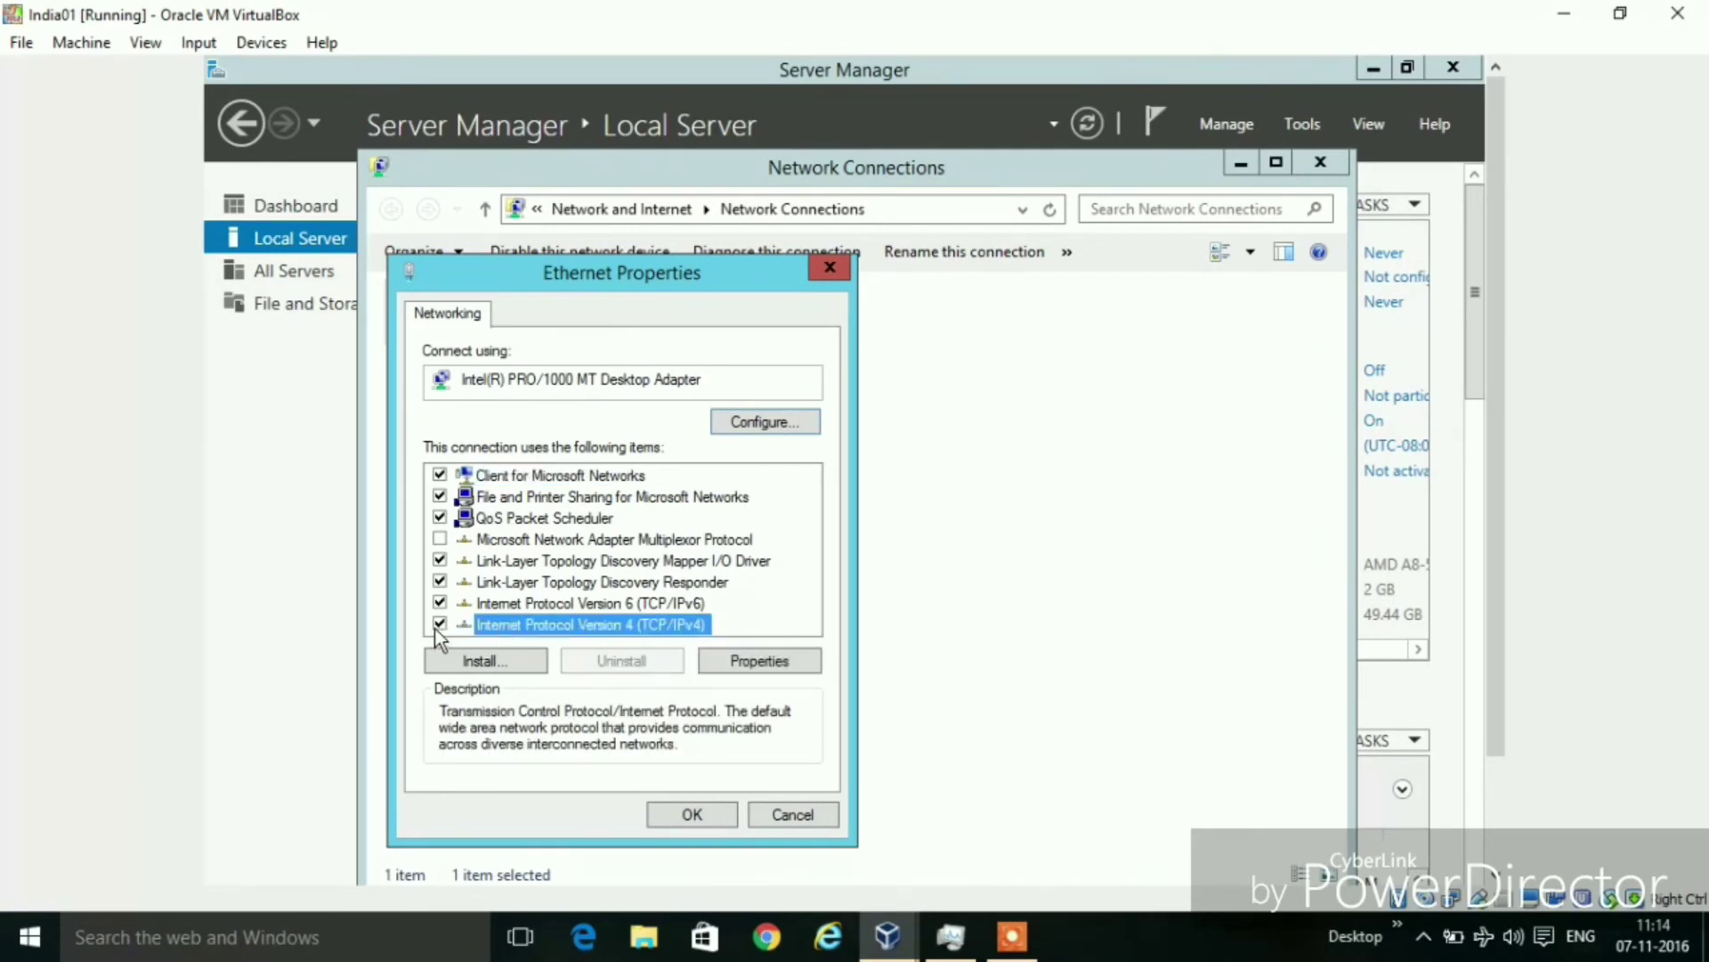
pyautogui.click(729, 659)
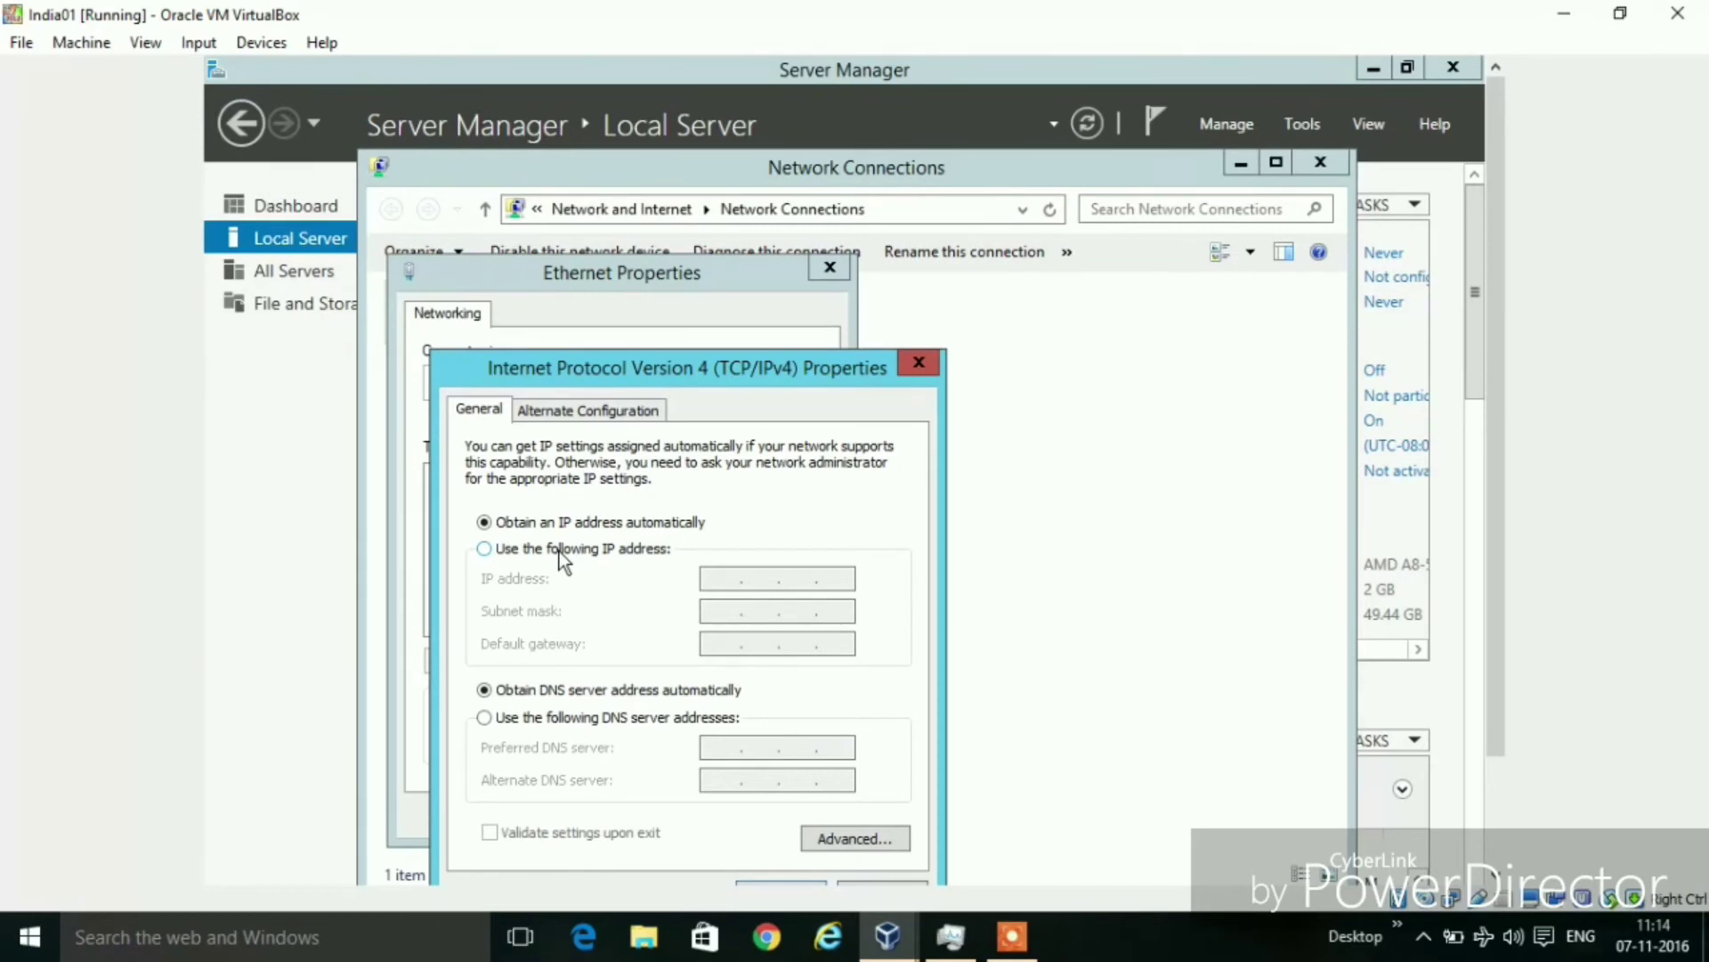
# Select 'Use the following IP address', check the Default gateway and Preferred DNS fields, then close without saving
pyautogui.click(559, 551)
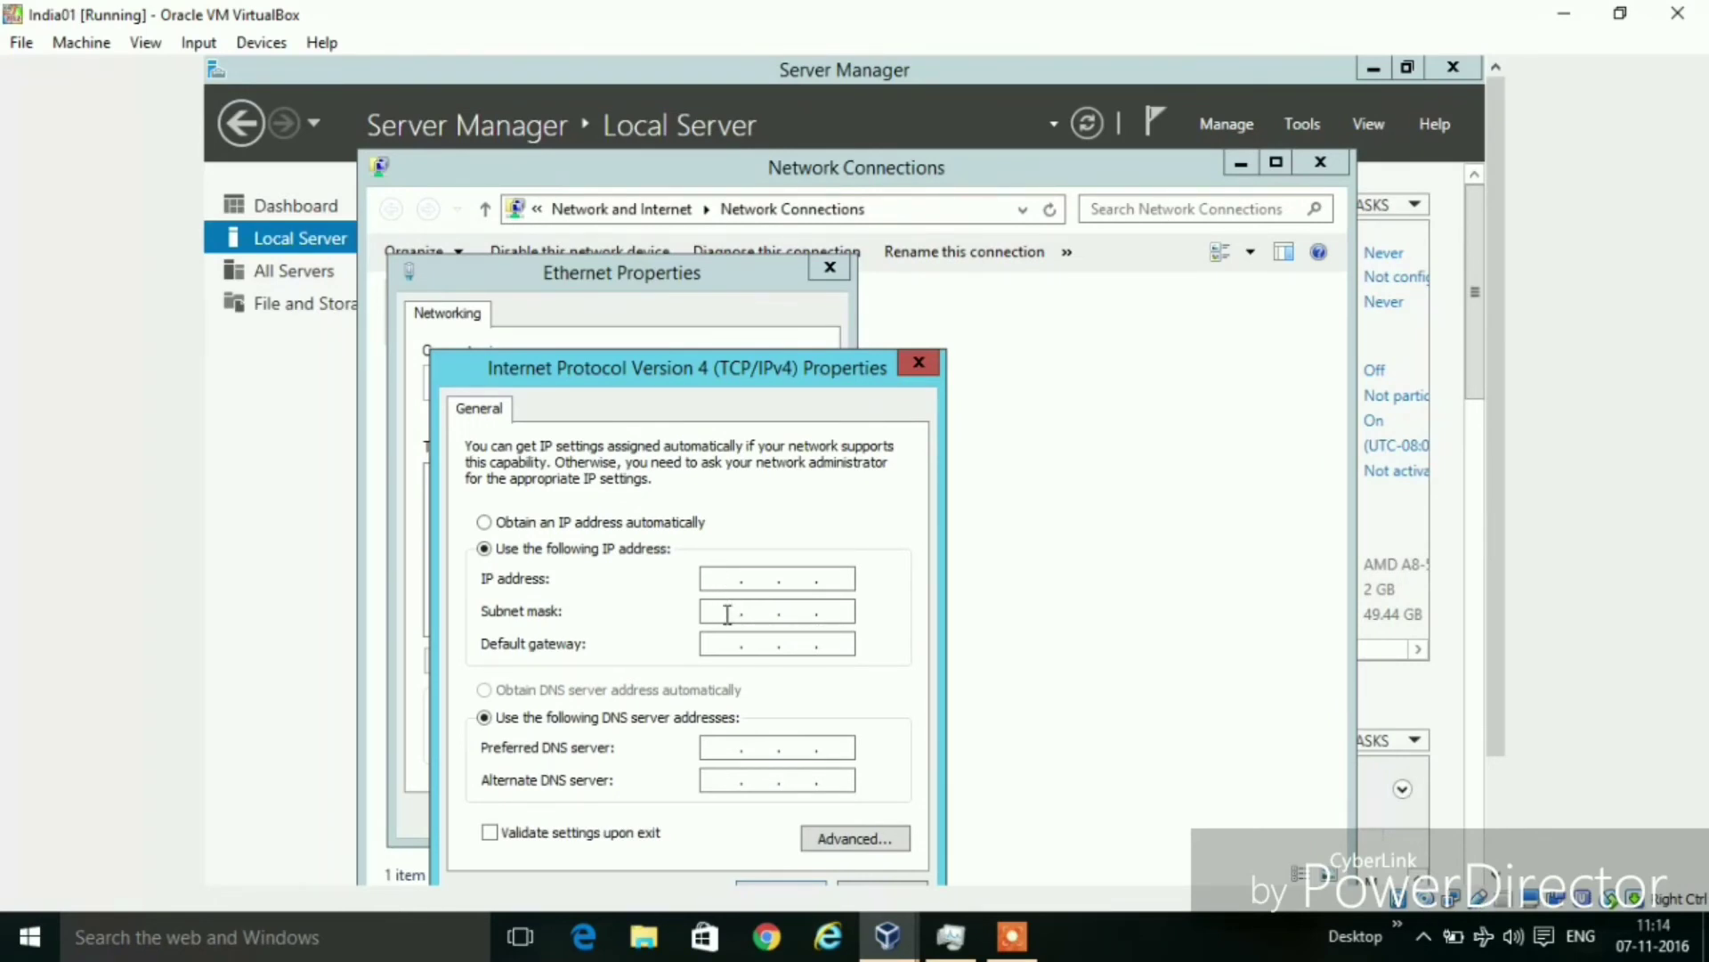
pyautogui.click(731, 644)
pyautogui.click(732, 748)
pyautogui.click(927, 360)
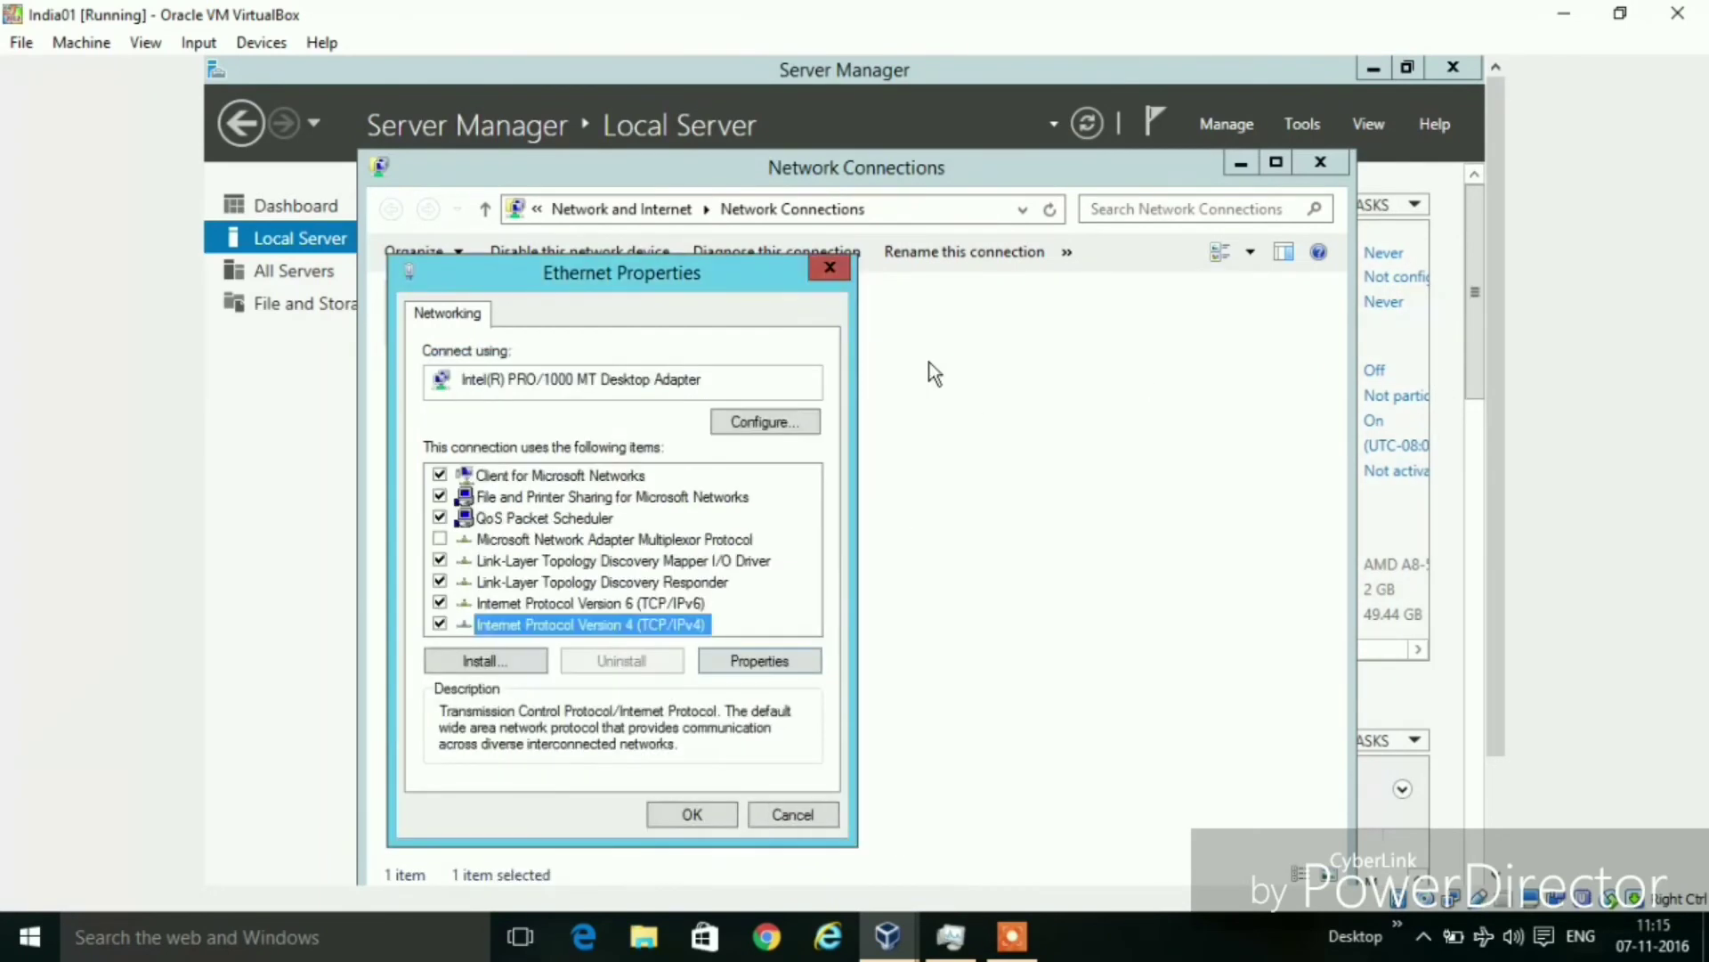
# Close Ethernet Properties and Network Connections, then scroll the Local Server properties right to the Ethernet entry
pyautogui.click(833, 270)
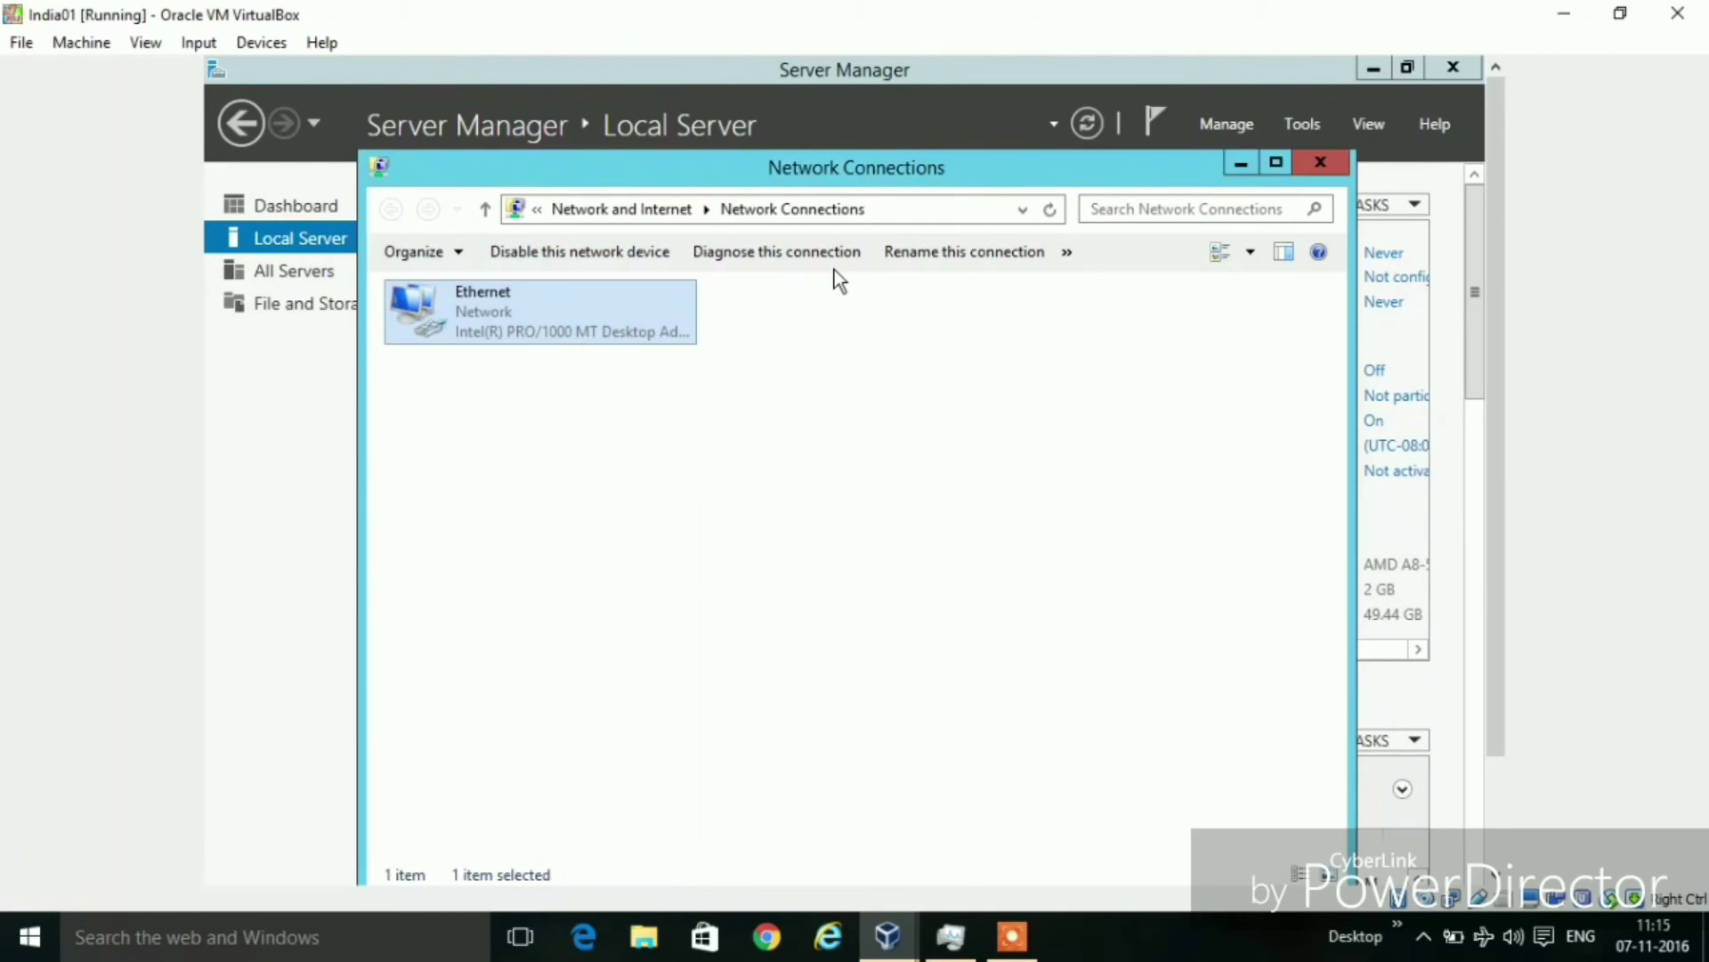
pyautogui.click(1320, 162)
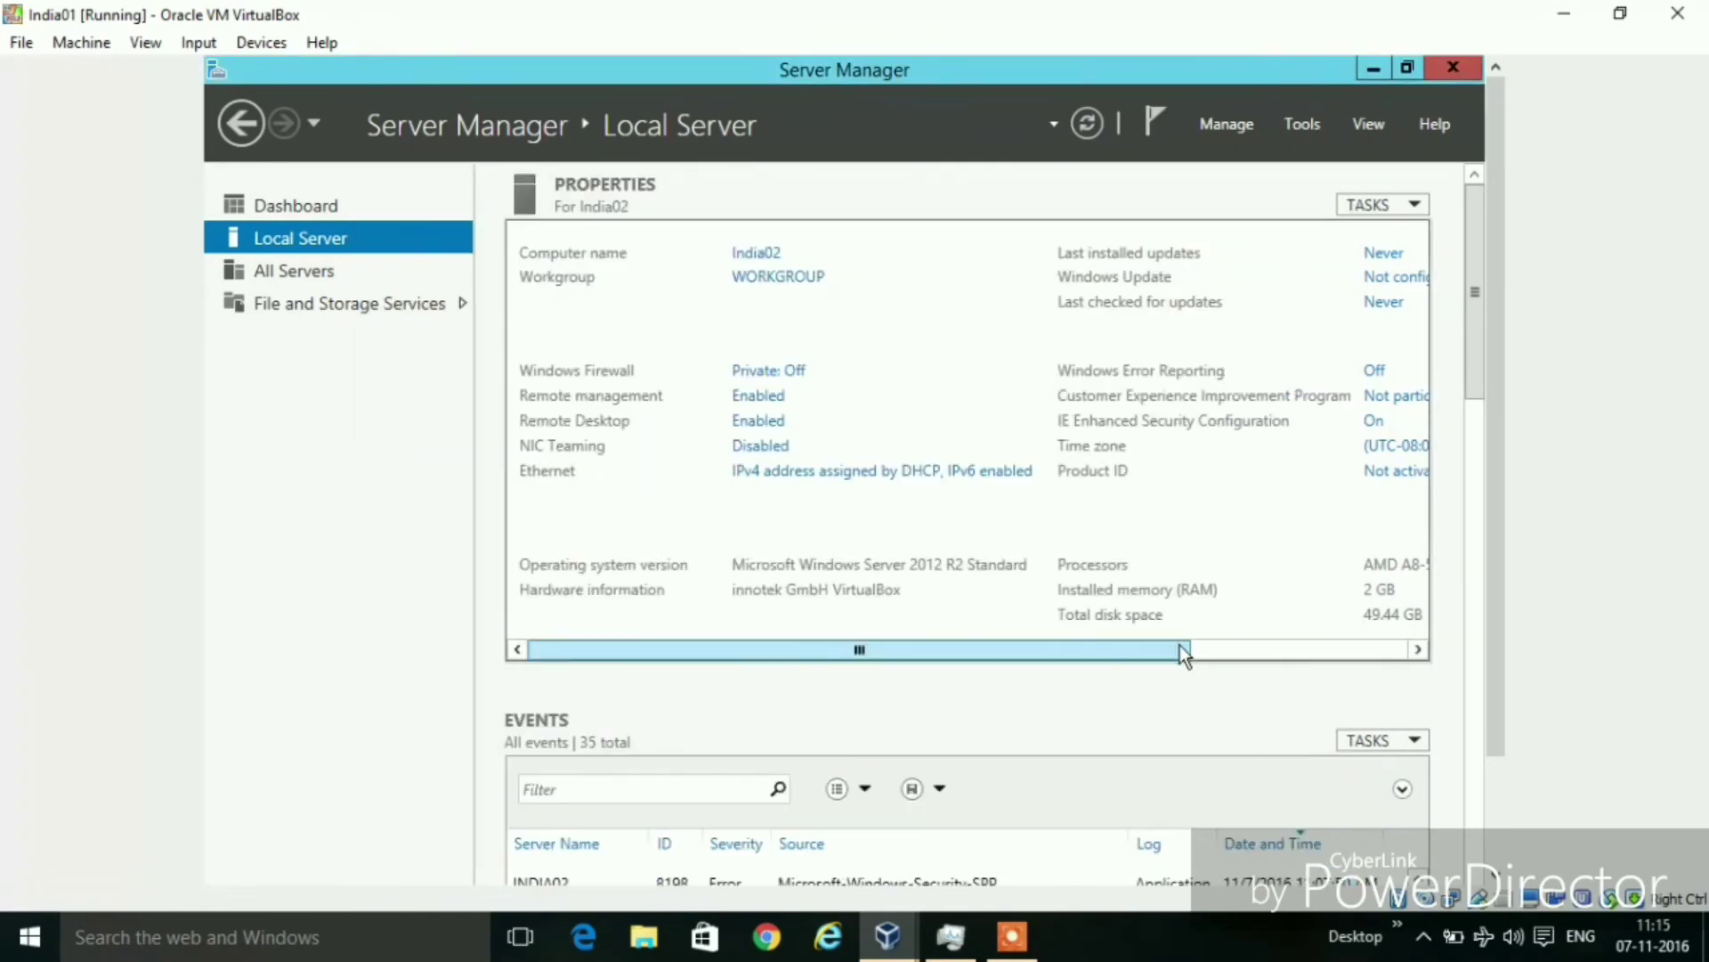
pyautogui.moveTo(1171, 651); pyautogui.dragTo(1293, 646)
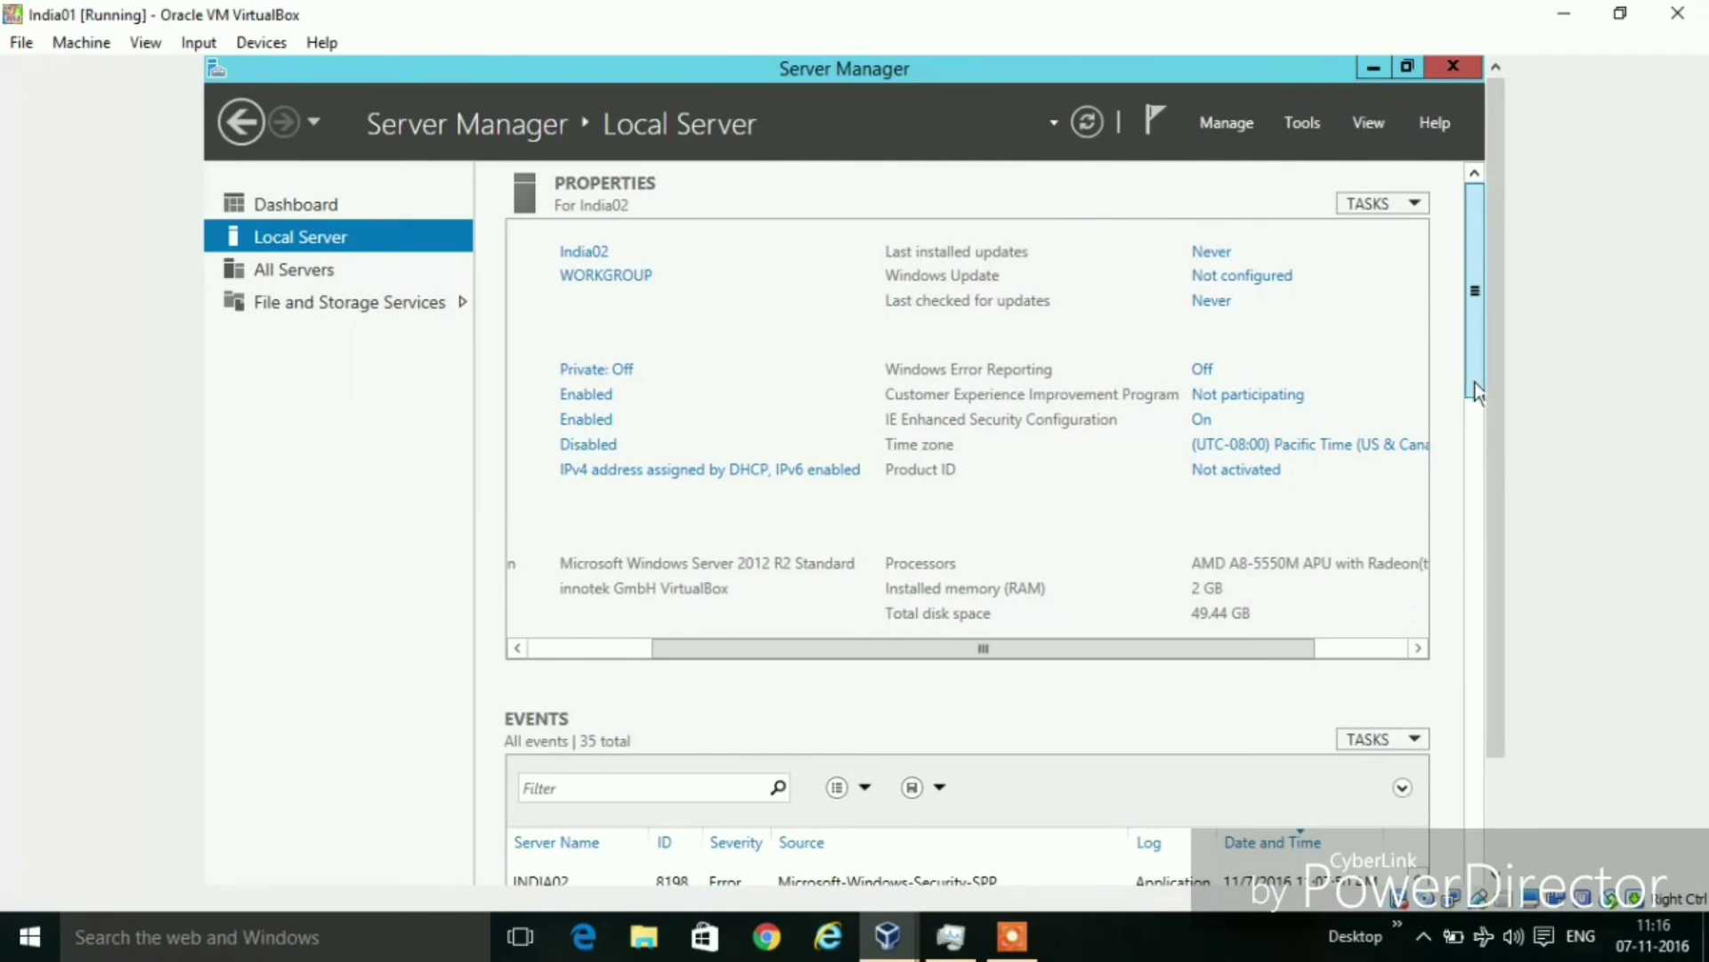
# Look through the remaining Local Server properties, then go to the Dashboard showing Quick Start tasks
pyautogui.scroll(-2, 1475, 392)
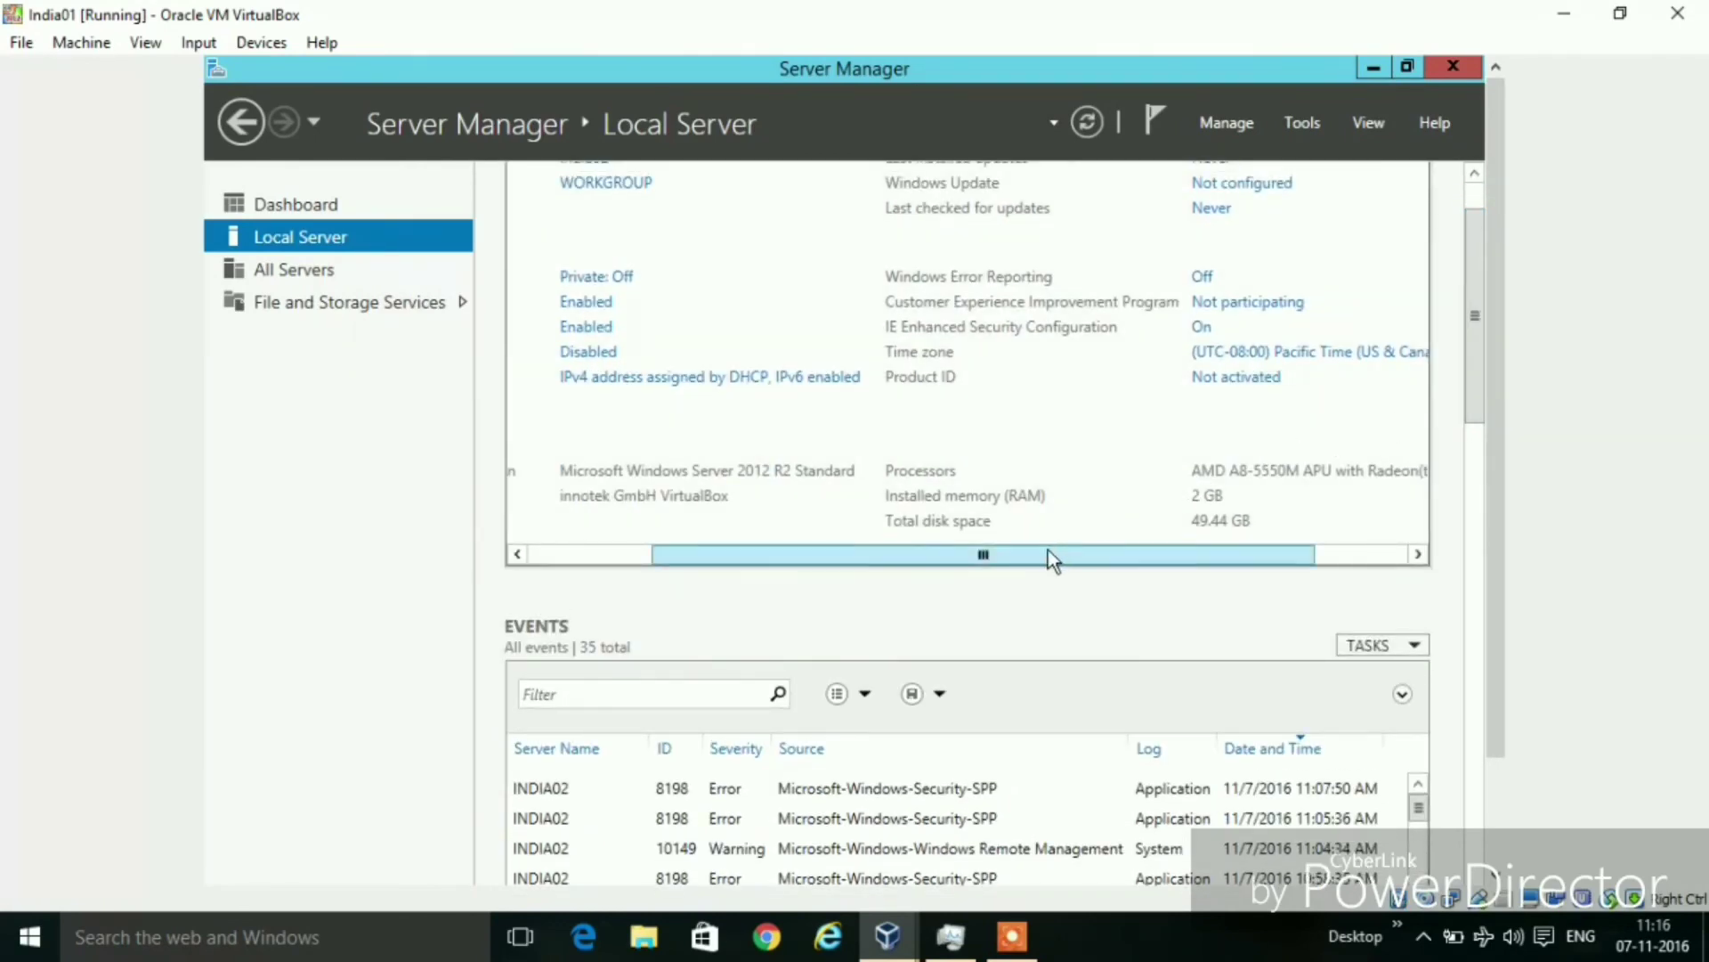
pyautogui.moveTo(1049, 551); pyautogui.dragTo(1151, 557)
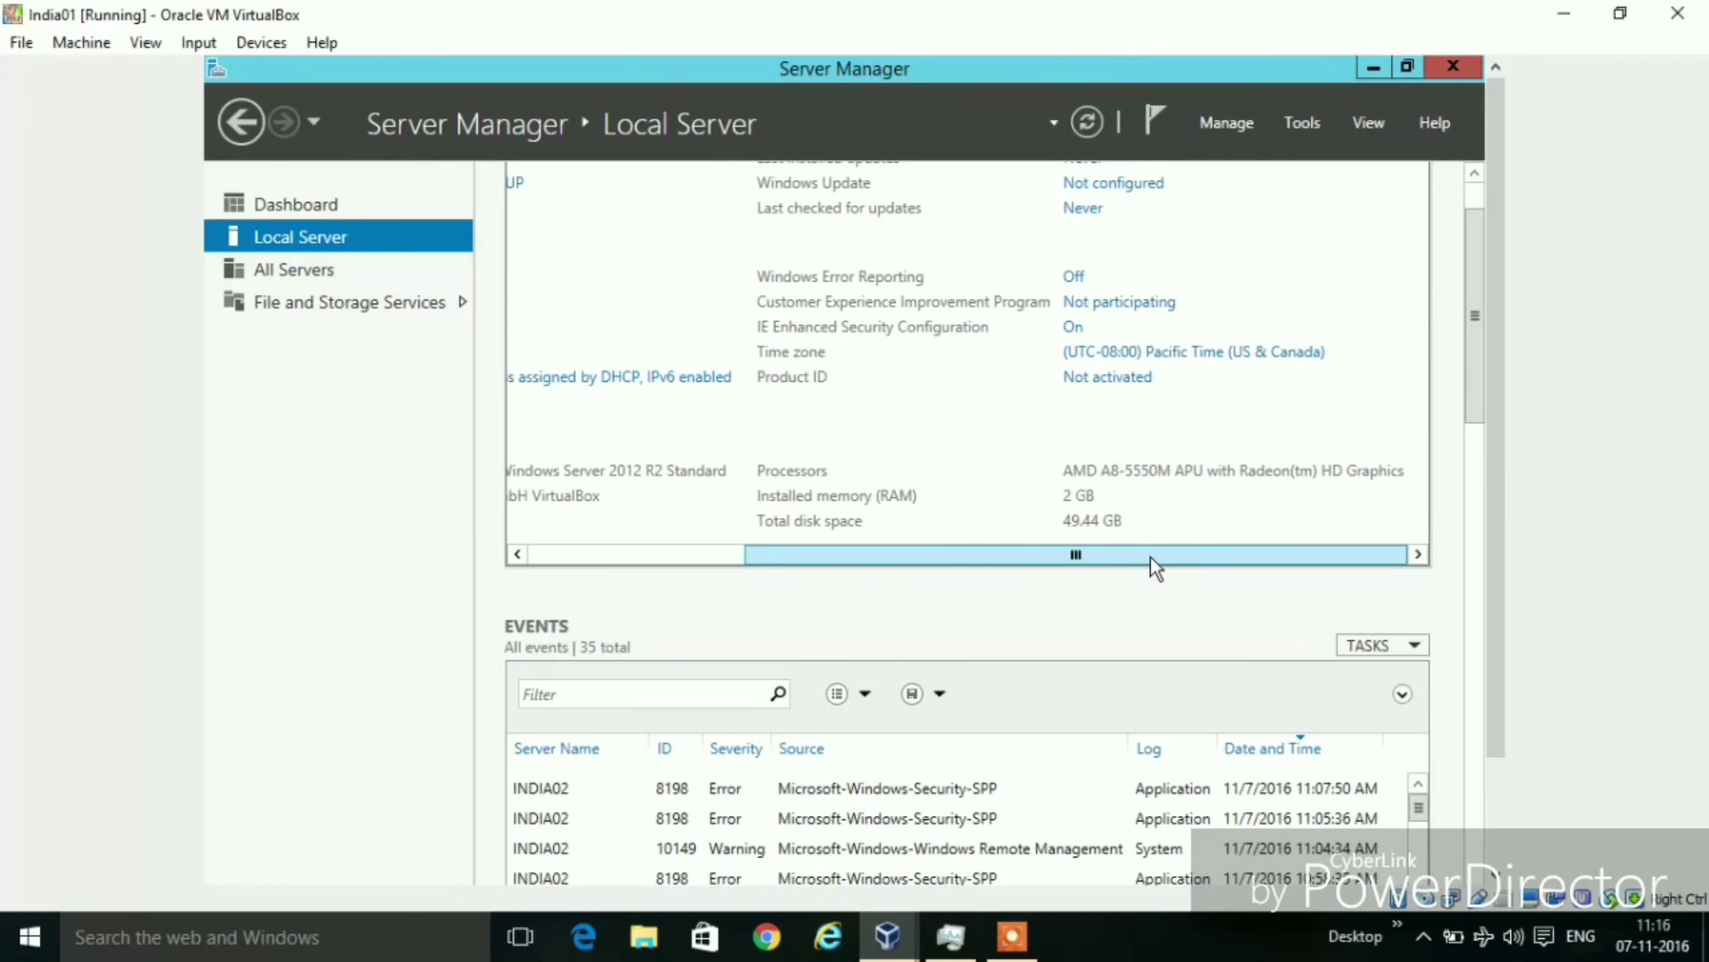
pyautogui.moveTo(1151, 557); pyautogui.dragTo(801, 568)
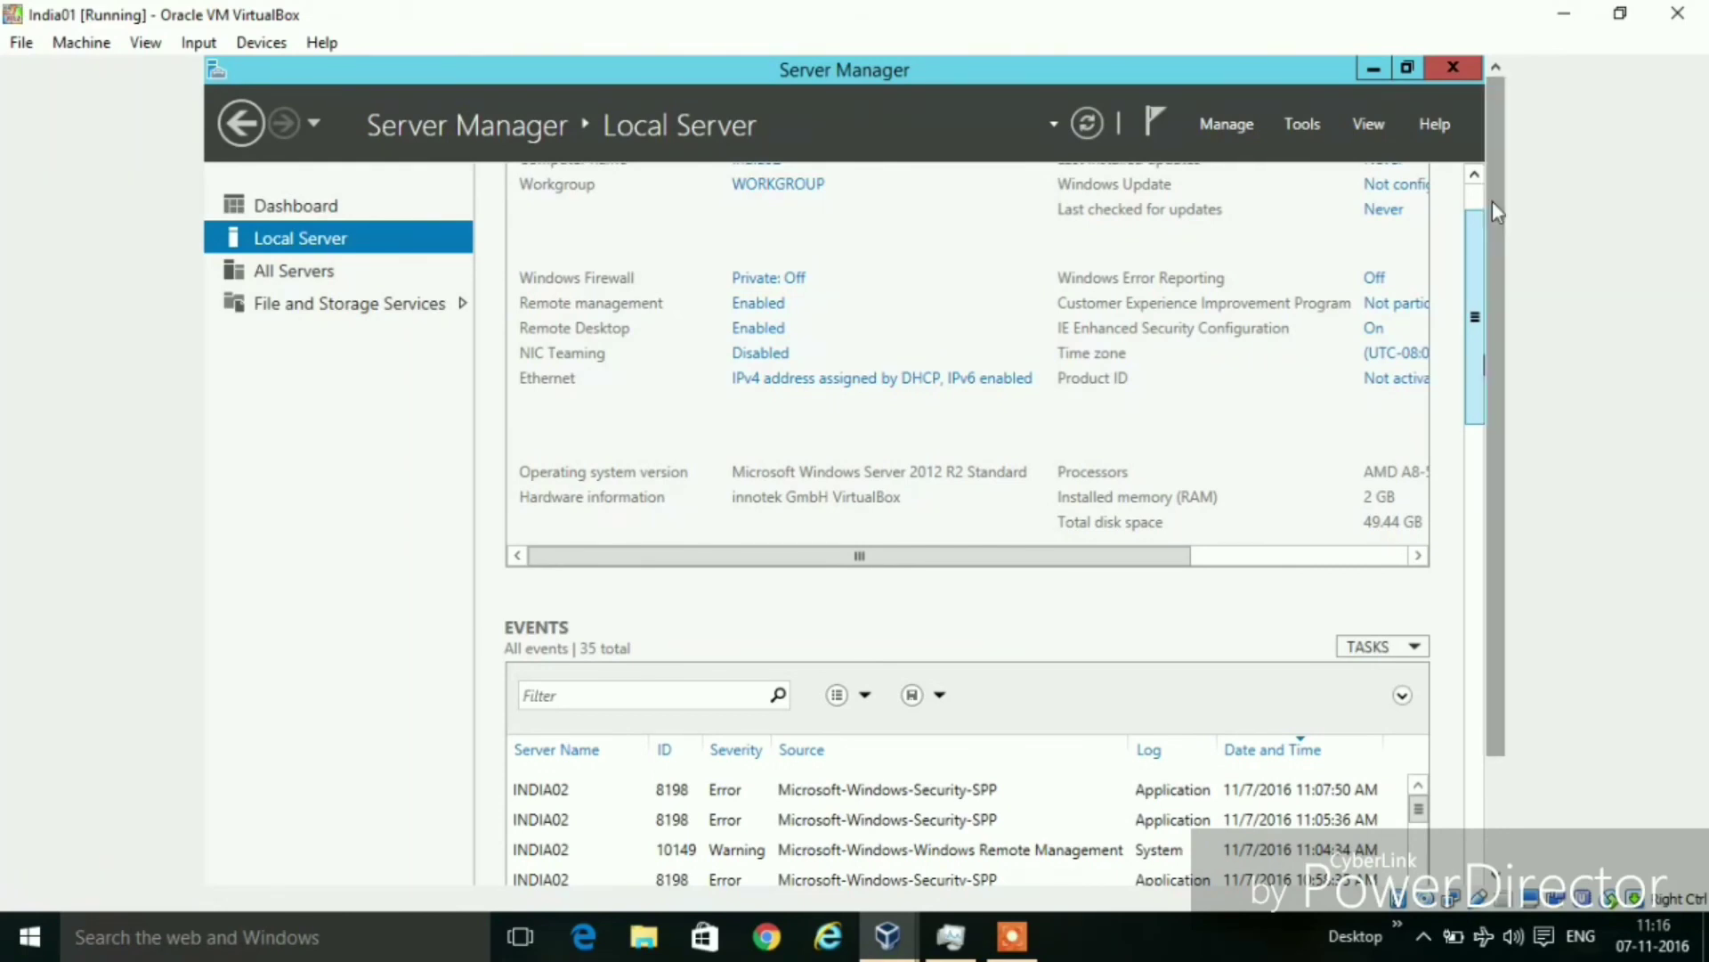
pyautogui.moveTo(1476, 213); pyautogui.dragTo(1476, 185)
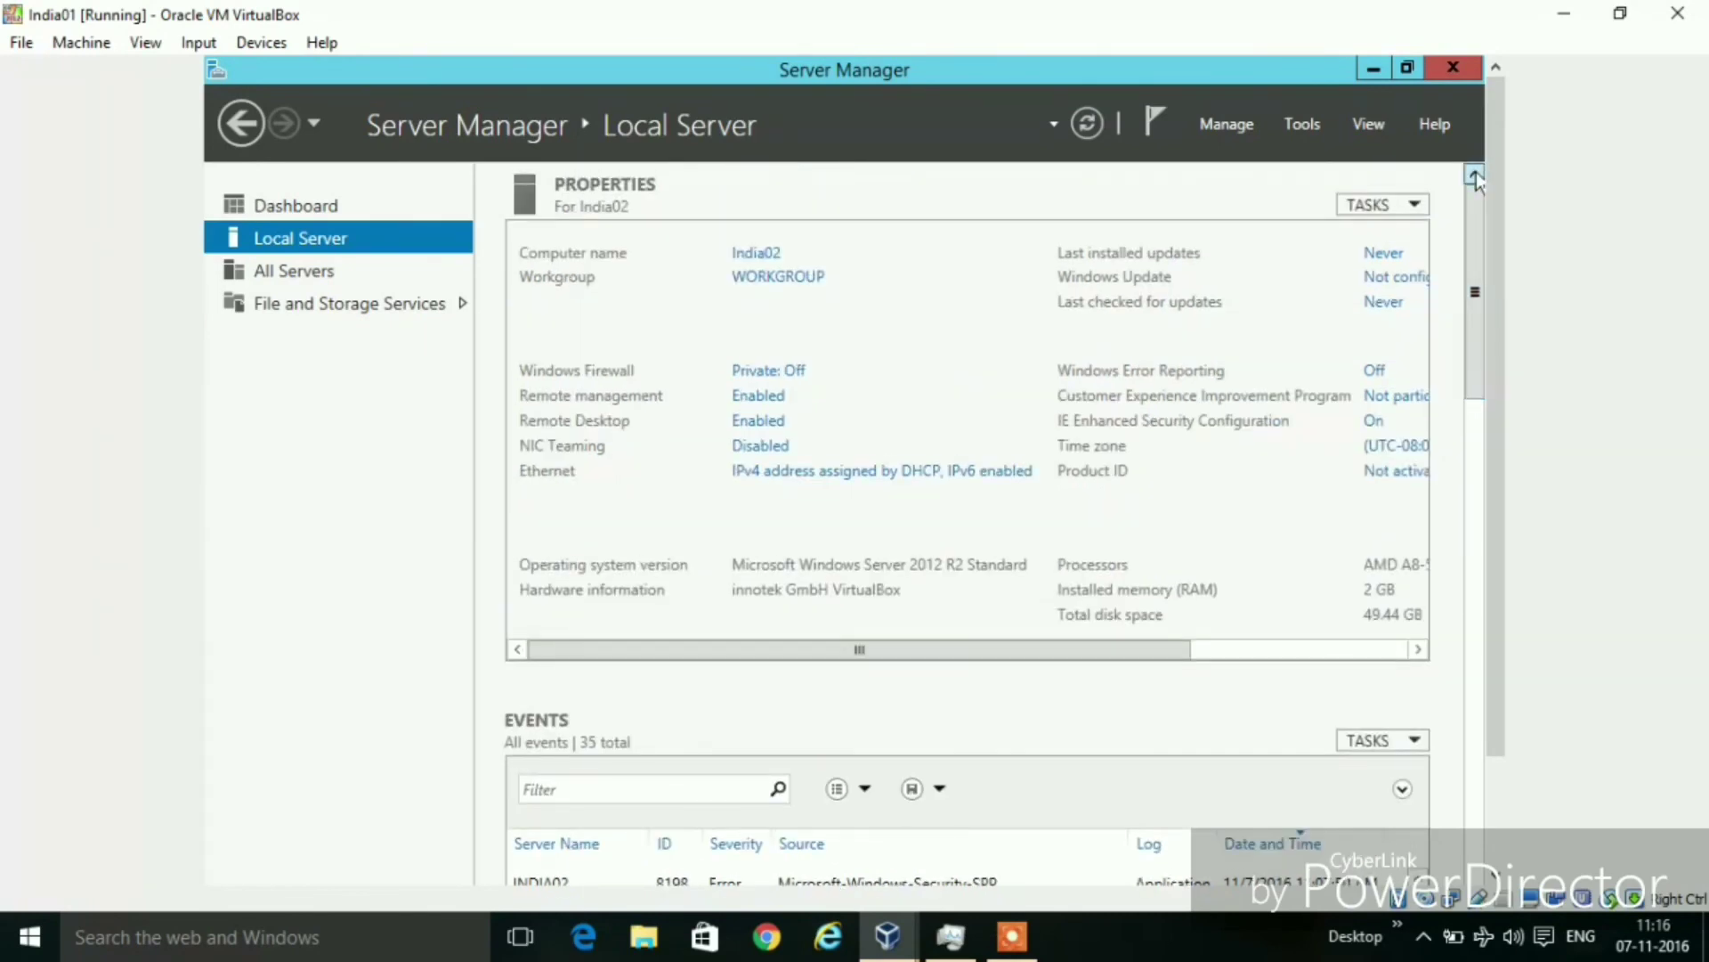
pyautogui.click(277, 216)
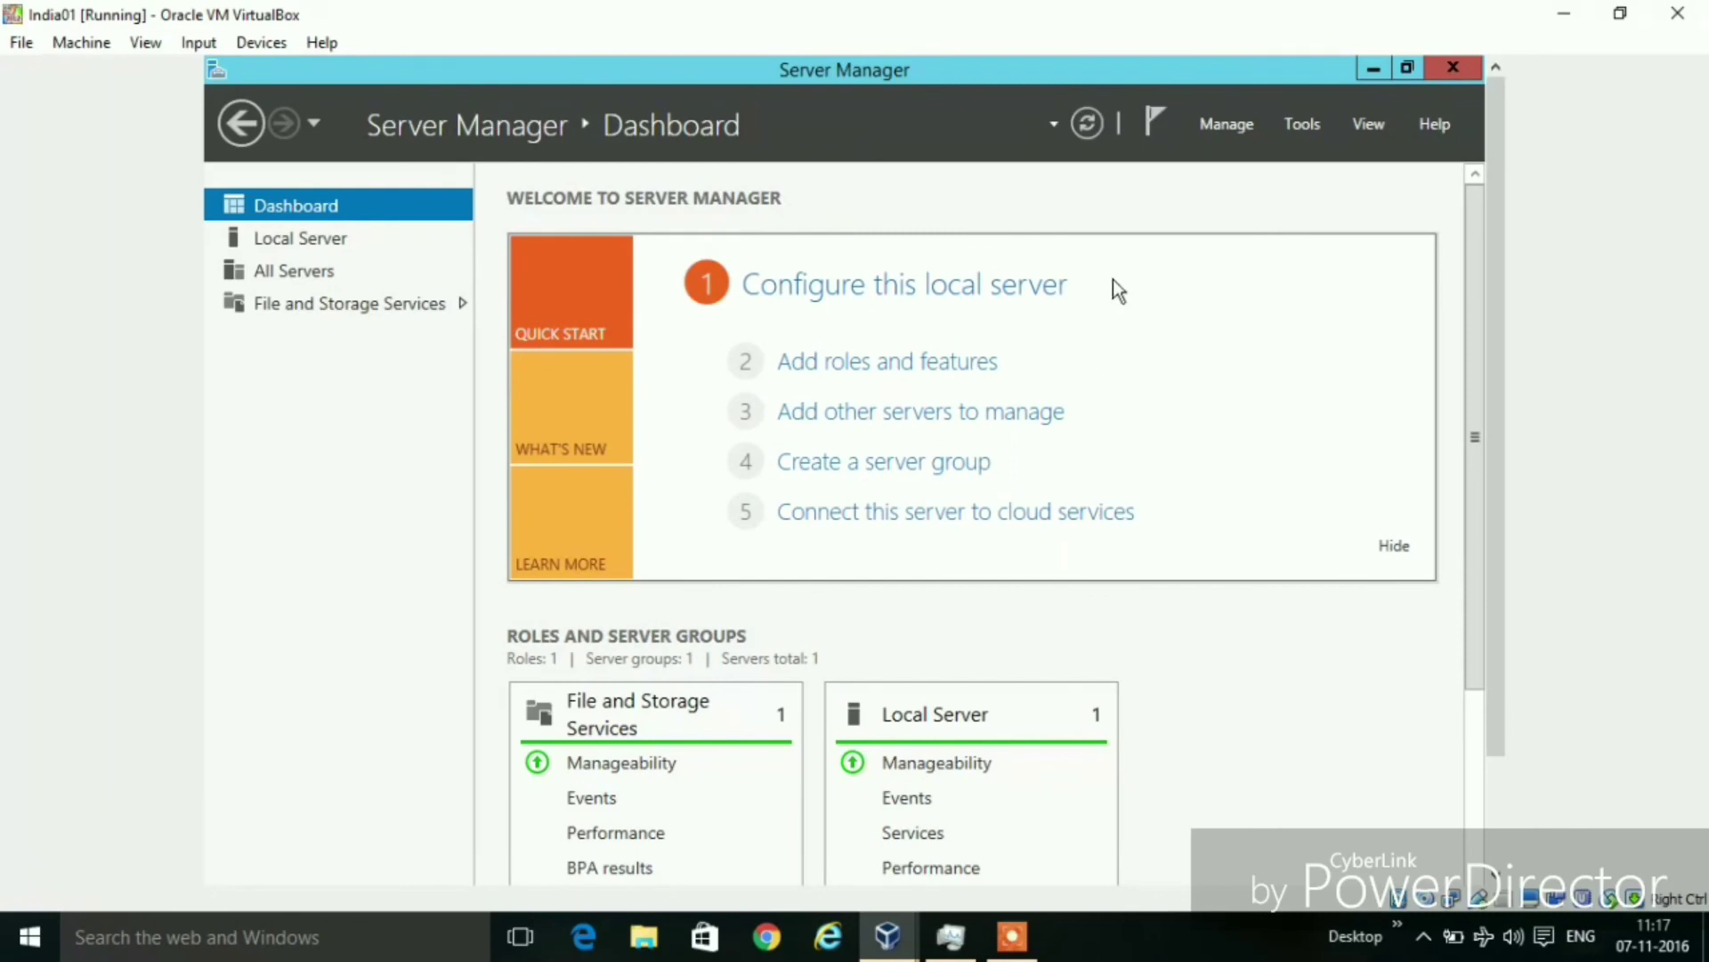
pyautogui.click(1217, 126)
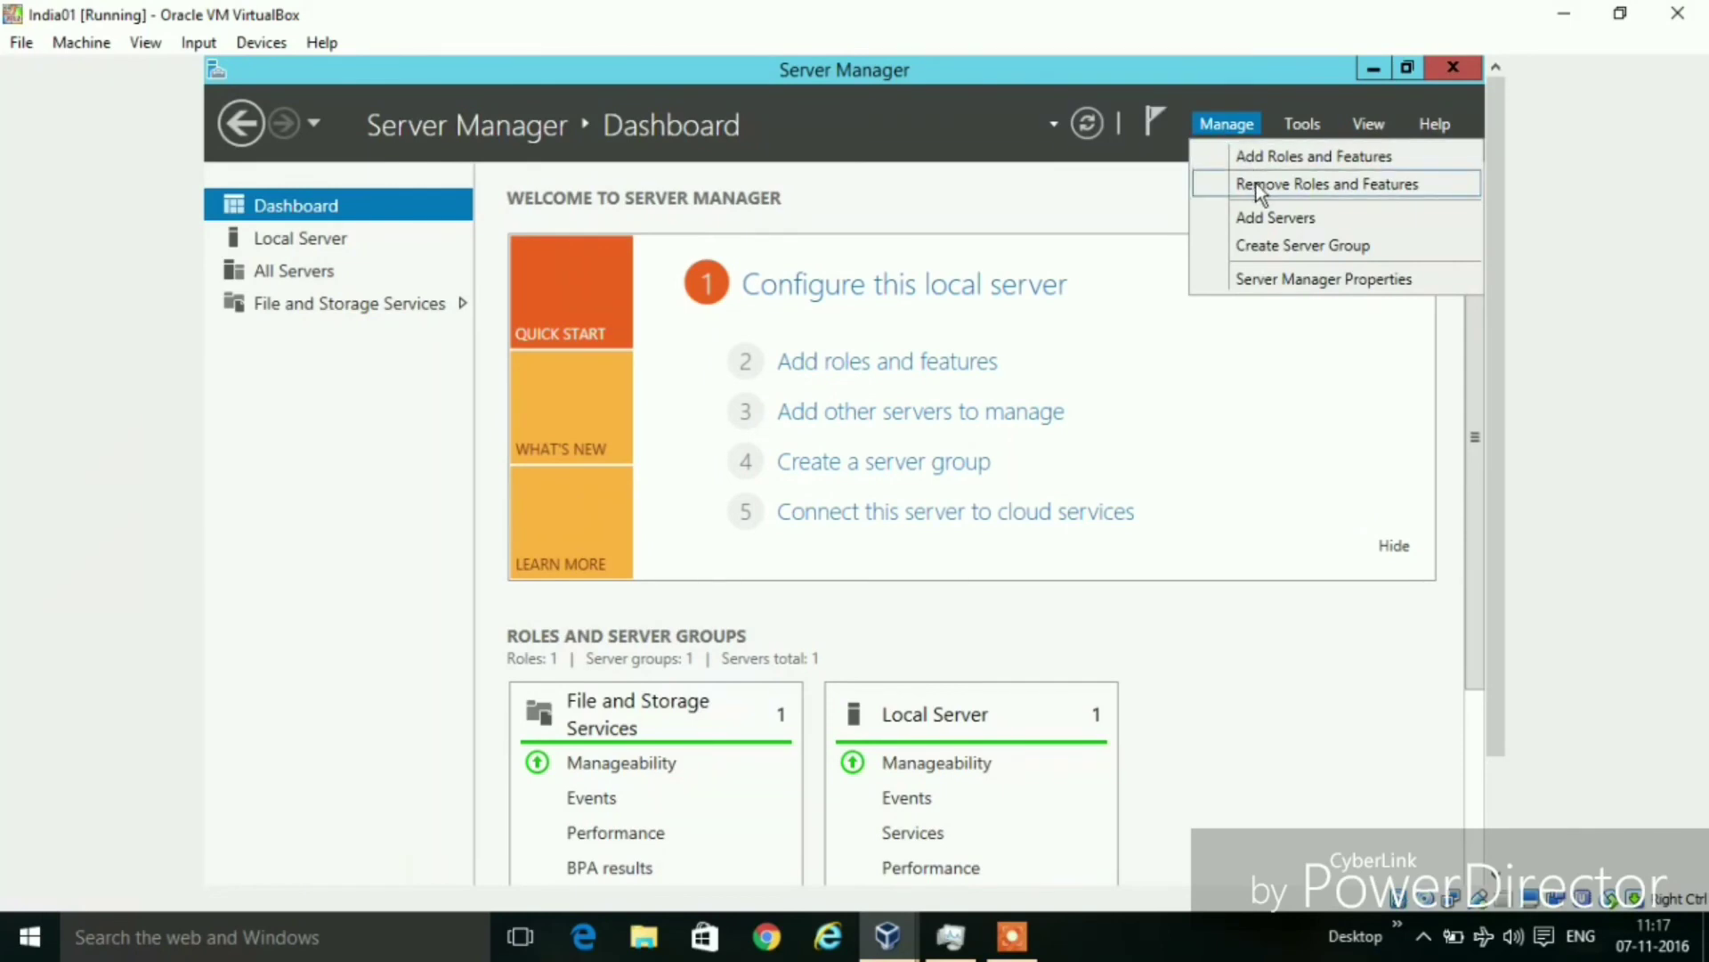
pyautogui.click(1131, 202)
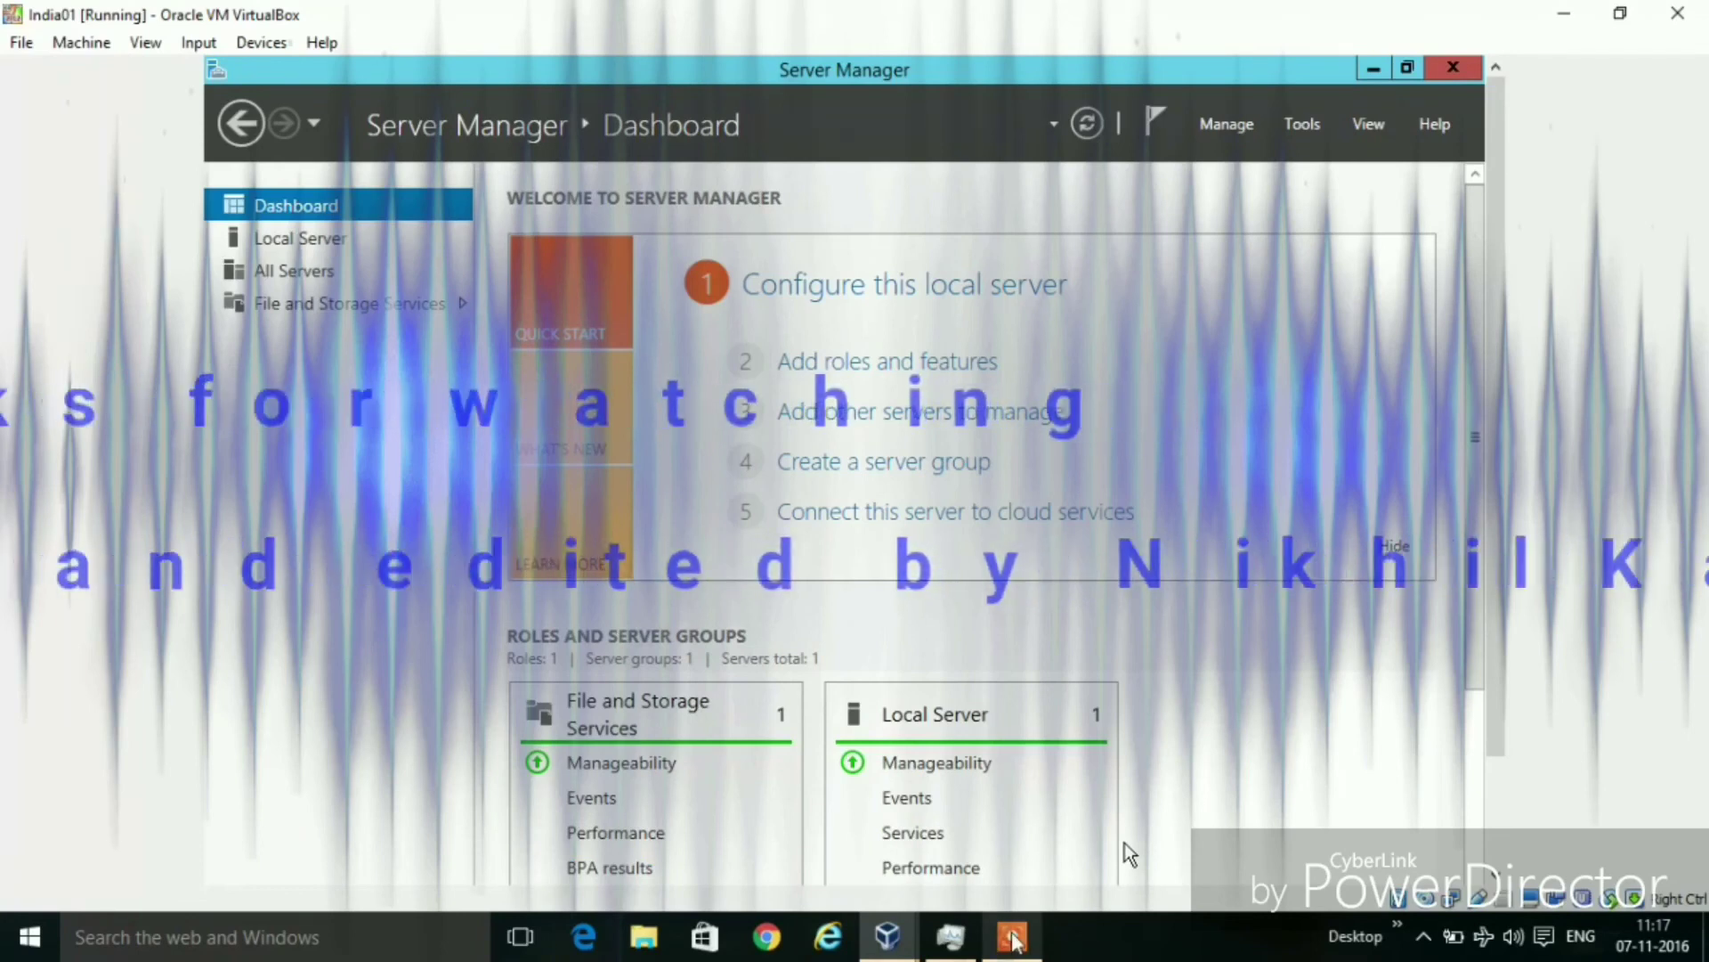
pyautogui.click(1012, 936)
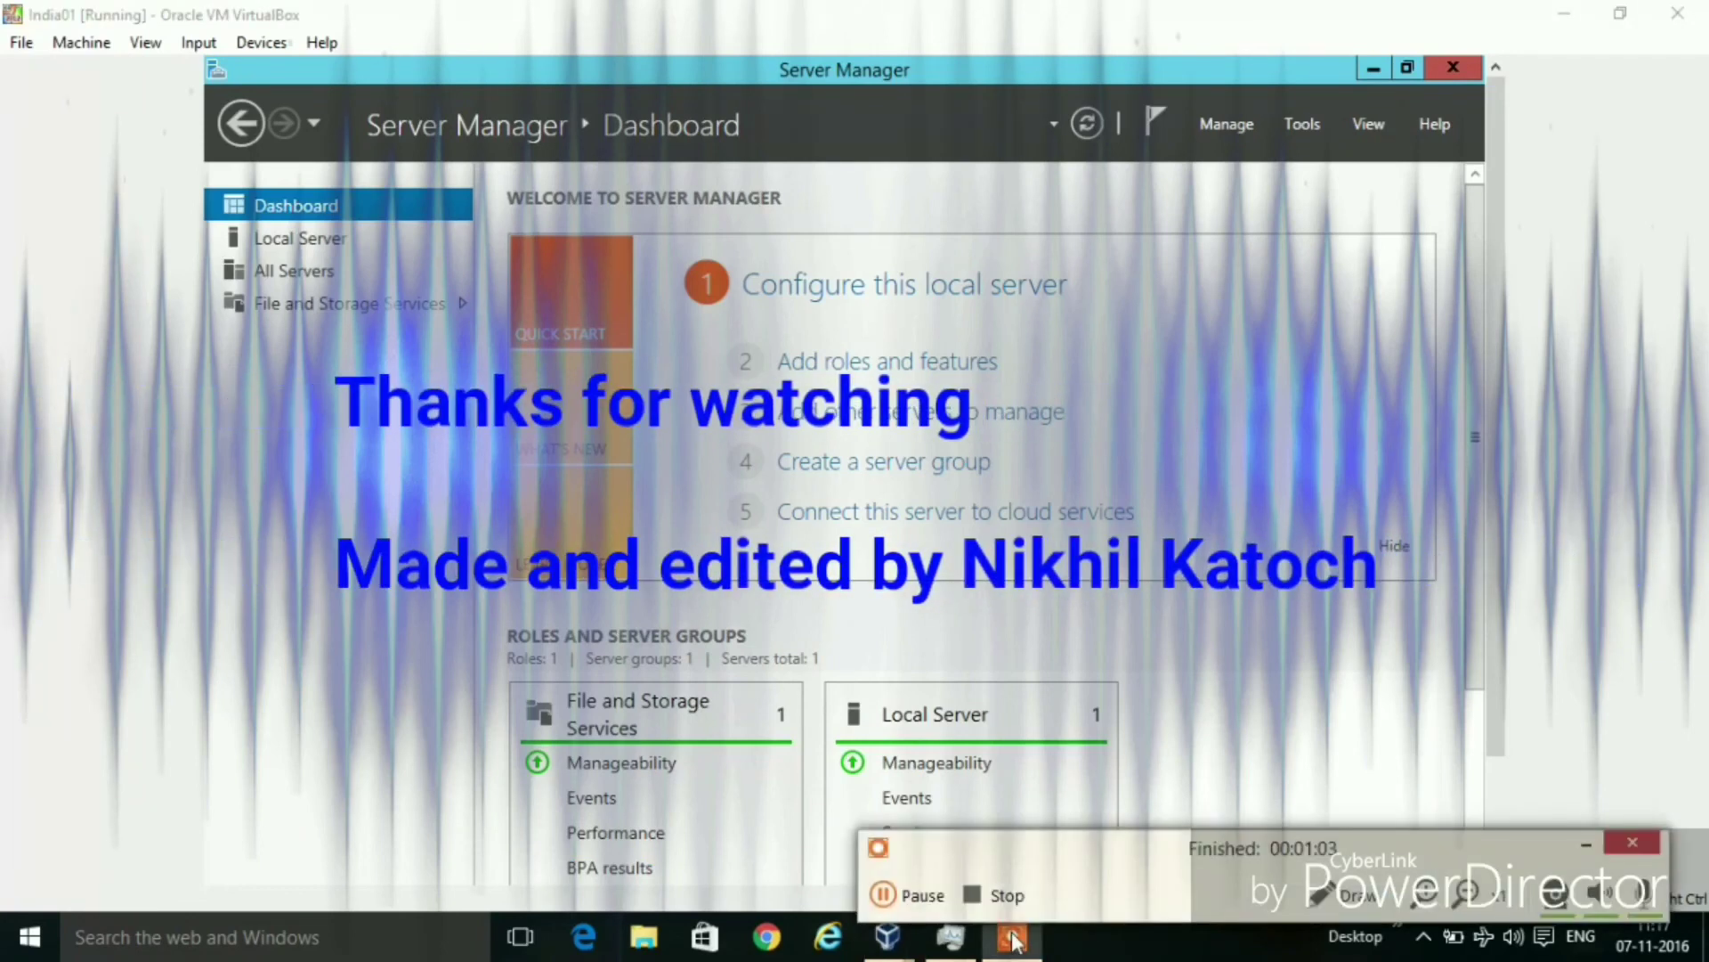